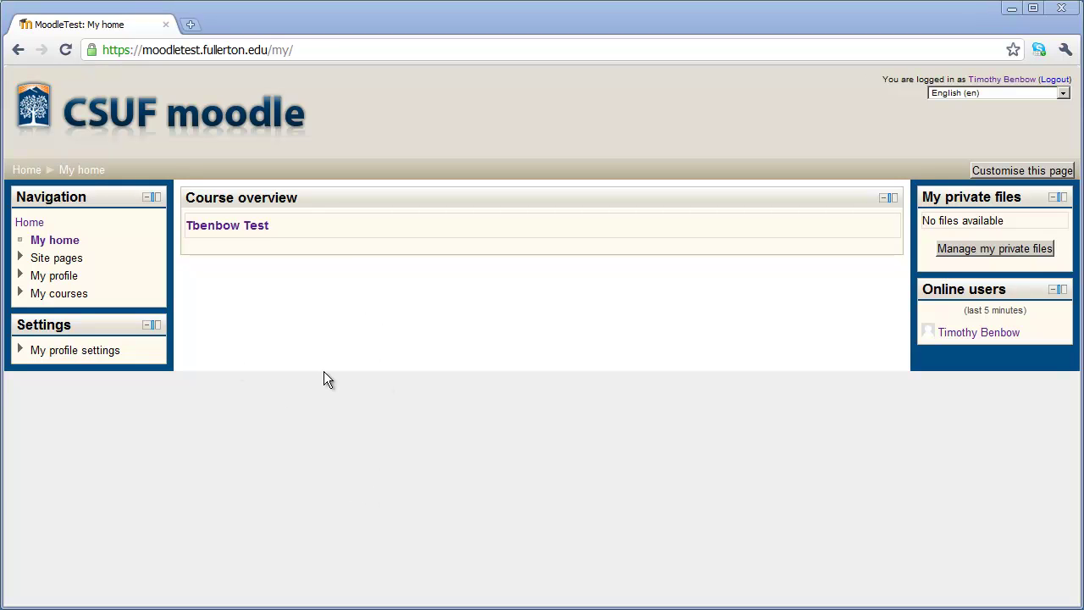
Open the Tbenbow Test course page and view its ten weekly sections from 28 April.
left_click(240, 227)
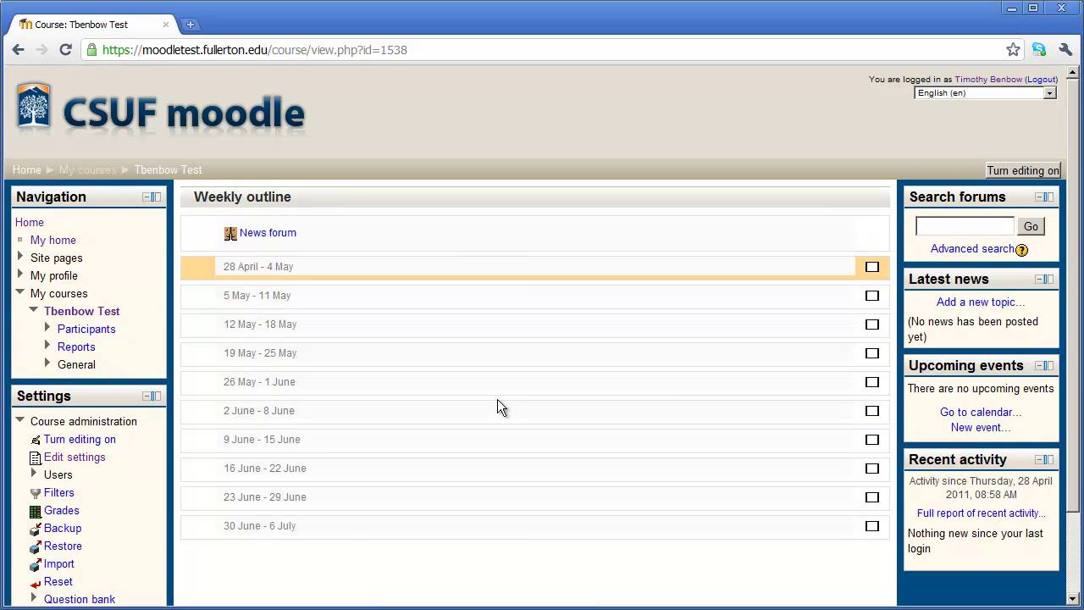
scroll(498, 401, "down", 3)
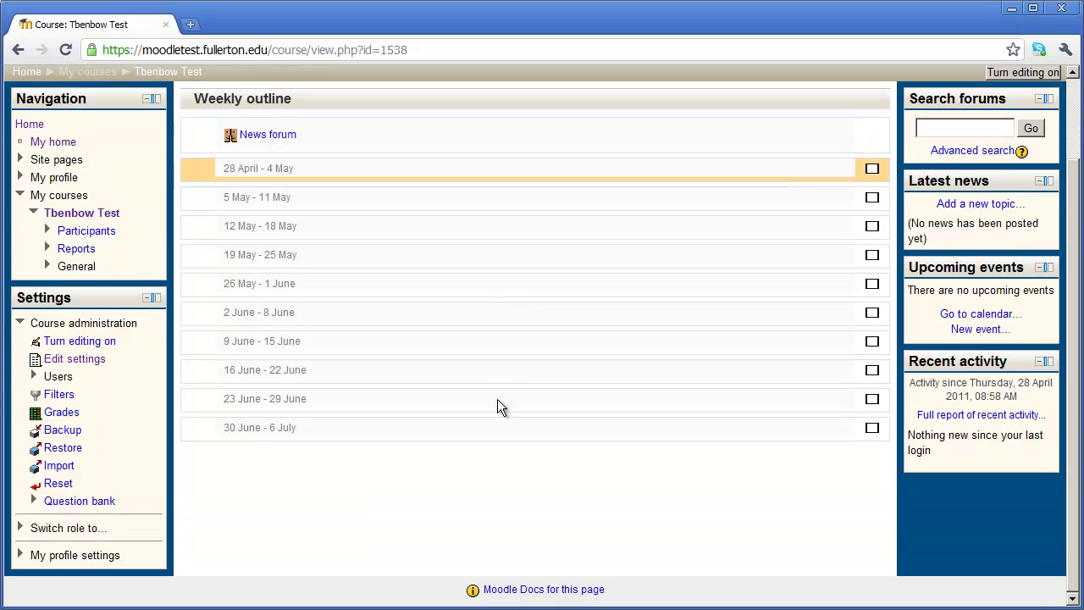
In the course settings, replace the course full name with 'Getting Started with Moodle'.
left_click(74, 359)
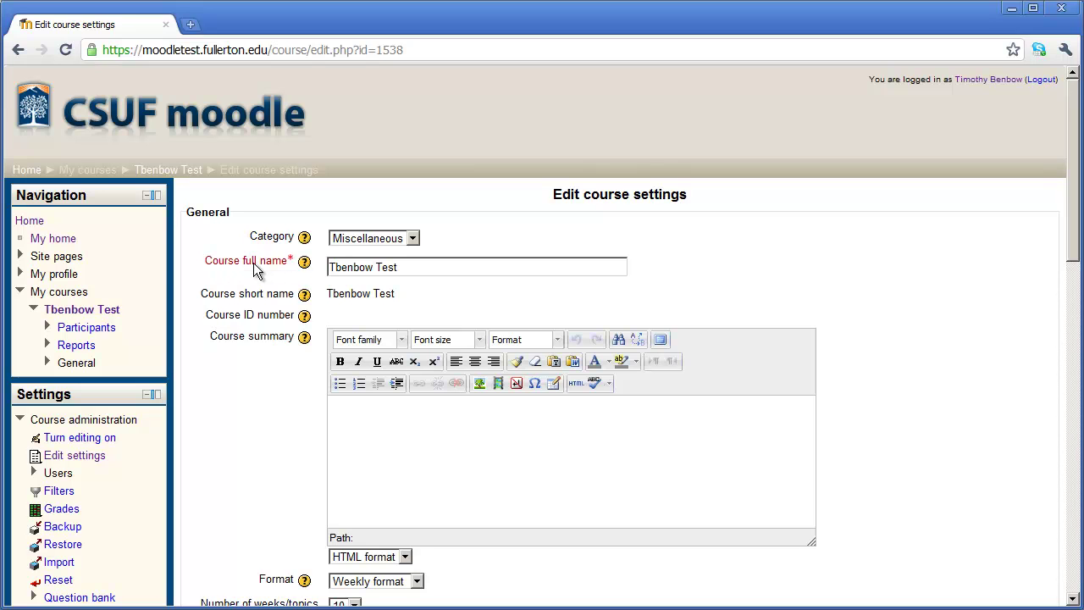
left_click_drag(411, 266, 329, 267)
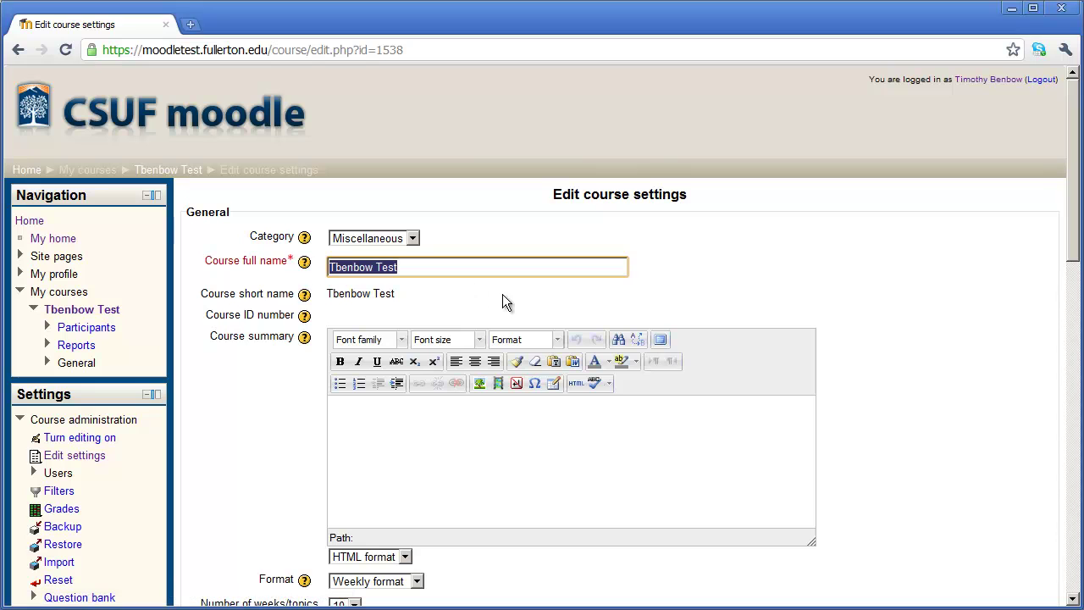
type("Gettin")
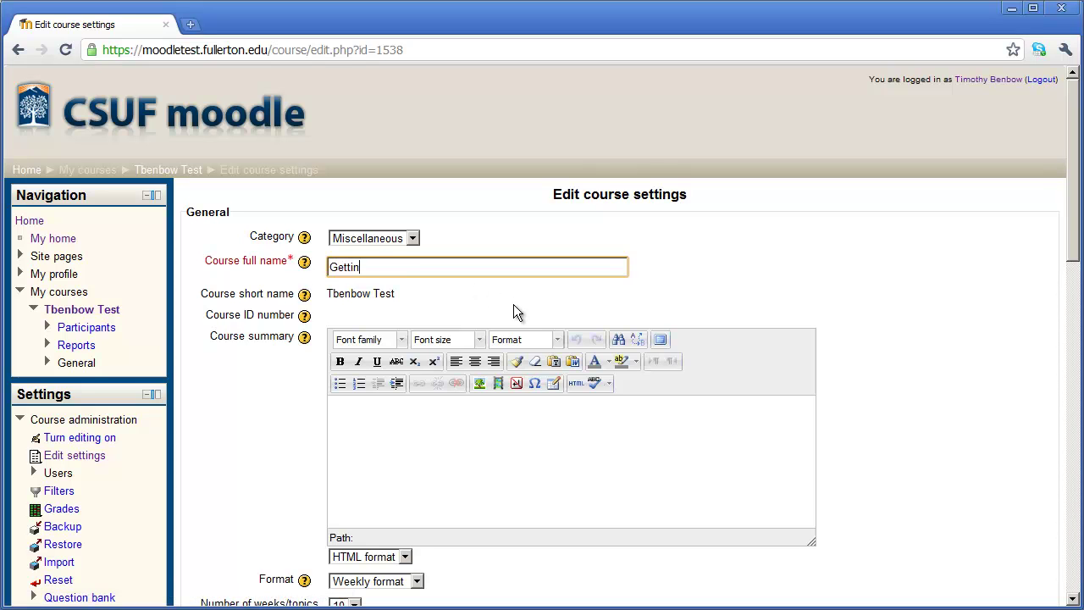
type("g Started with Moodle")
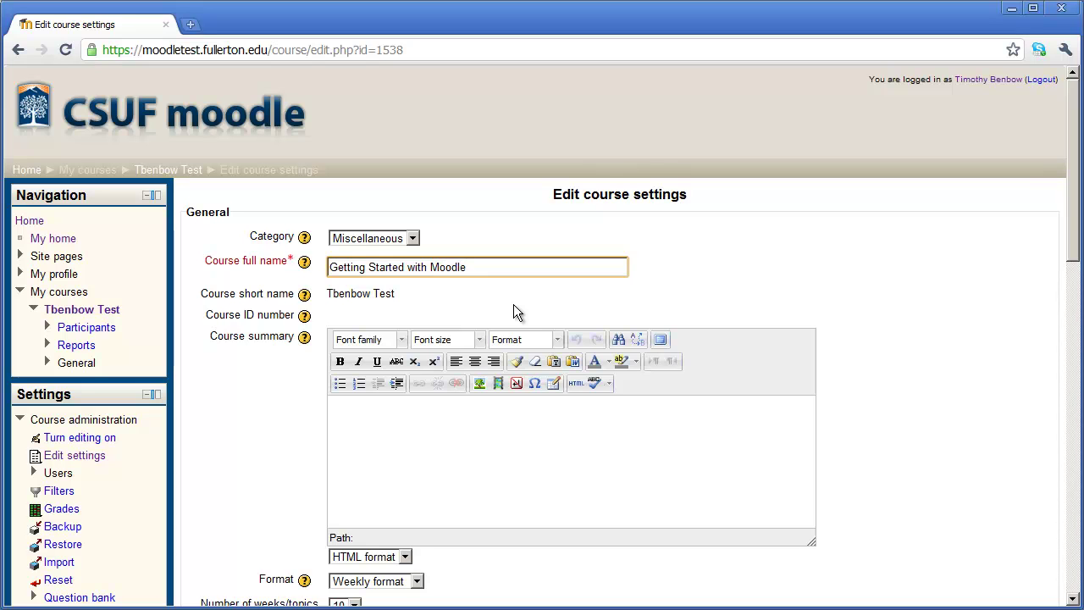
Enter 'This is a short summary' in the course summary editor.
left_click(364, 431)
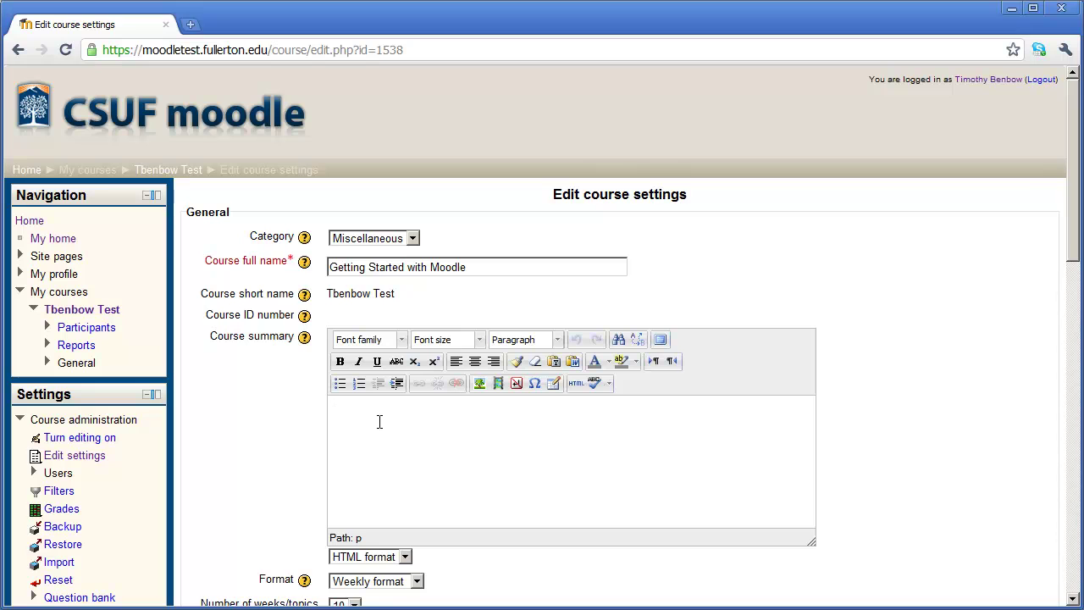
type("This is a short summary")
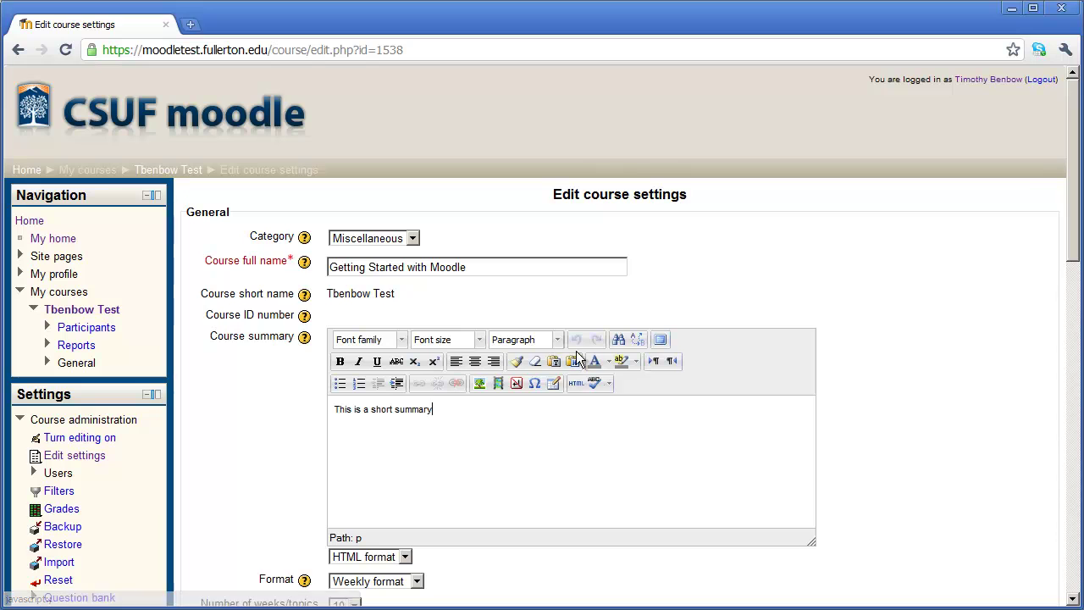
left_click(586, 486)
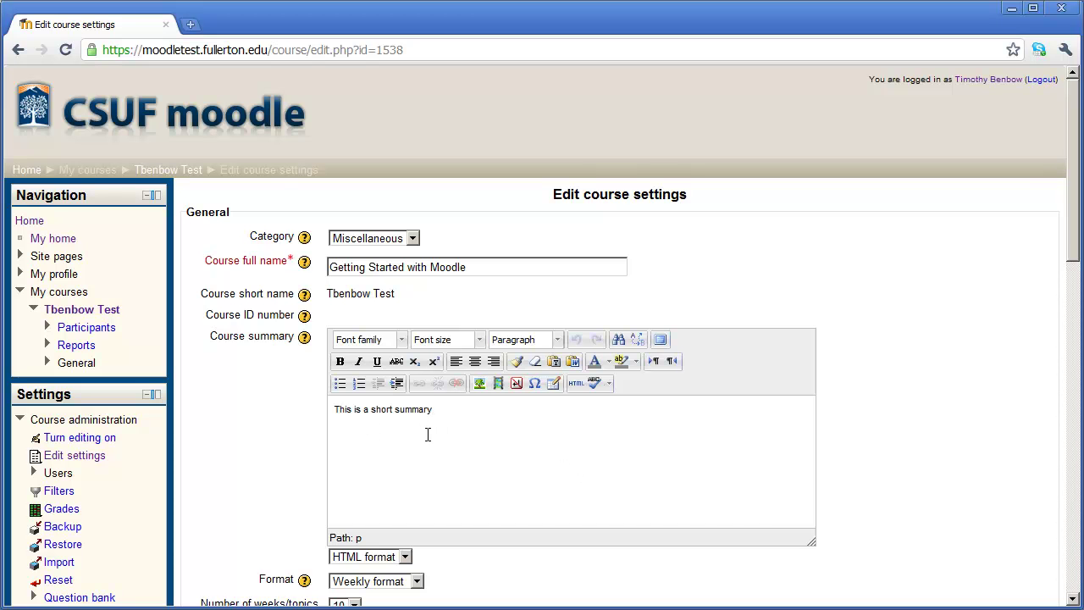
Leave the format as Weekly format and save the new course name and summary.
scroll(428, 435, "down", 4)
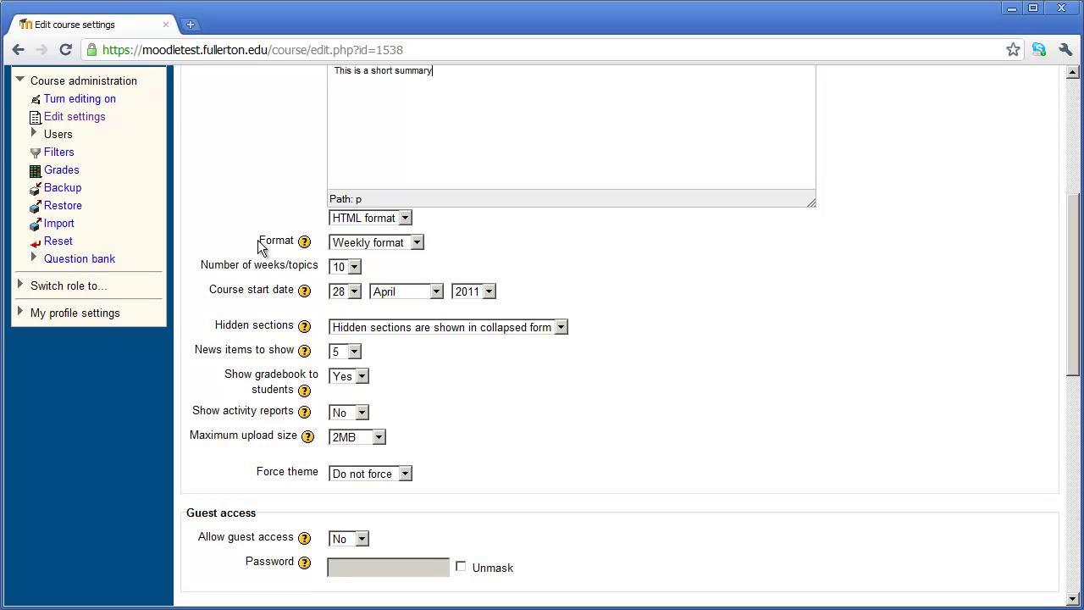
left_click(394, 245)
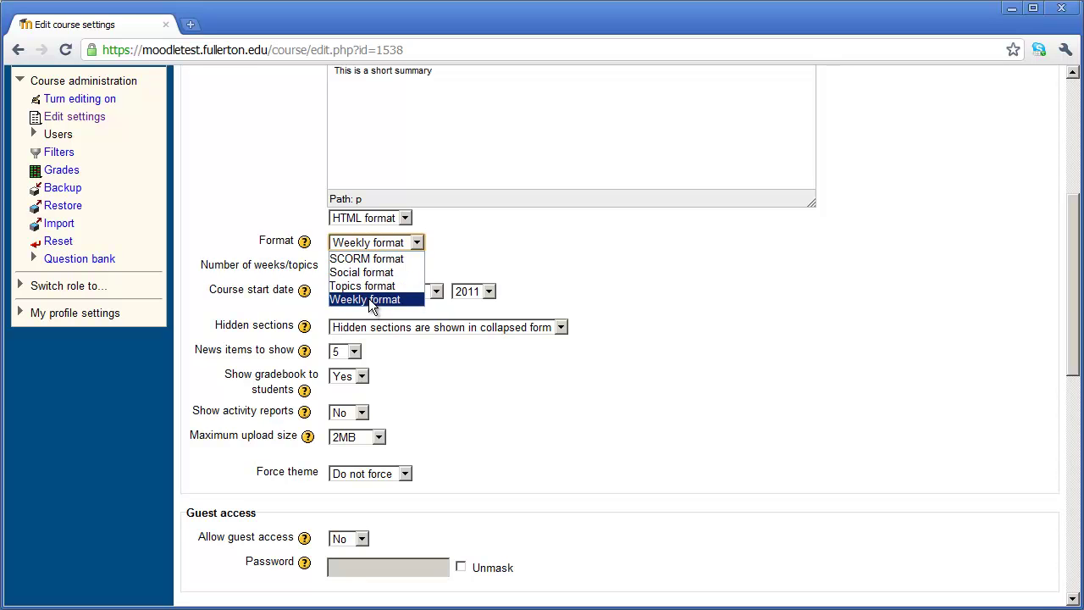
left_click(839, 297)
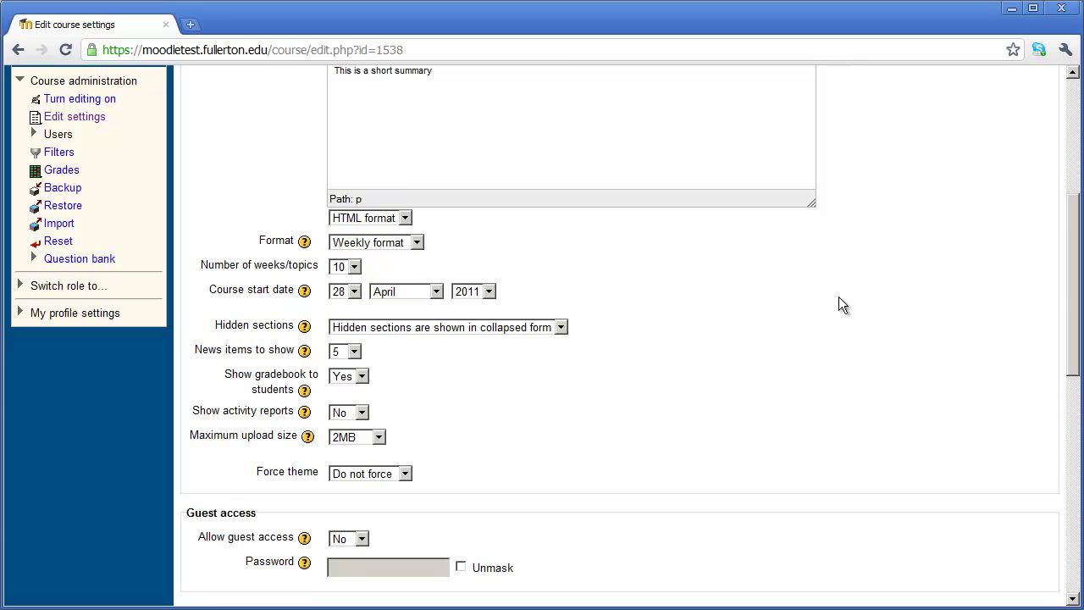
scroll(839, 297, "down", 6)
scroll(839, 297, "up", 5)
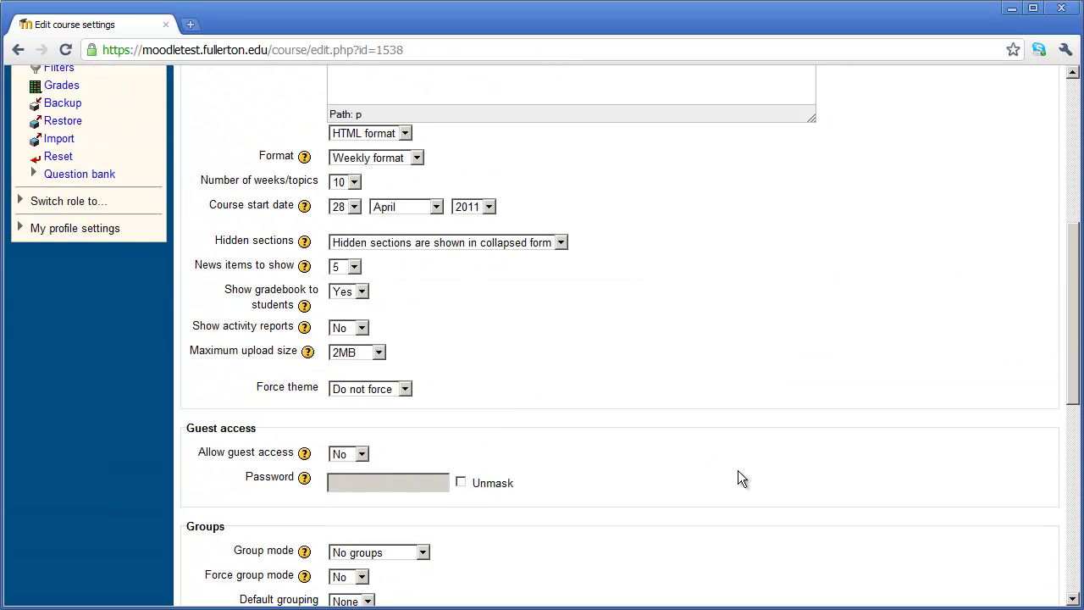
scroll(738, 474, "down", 7)
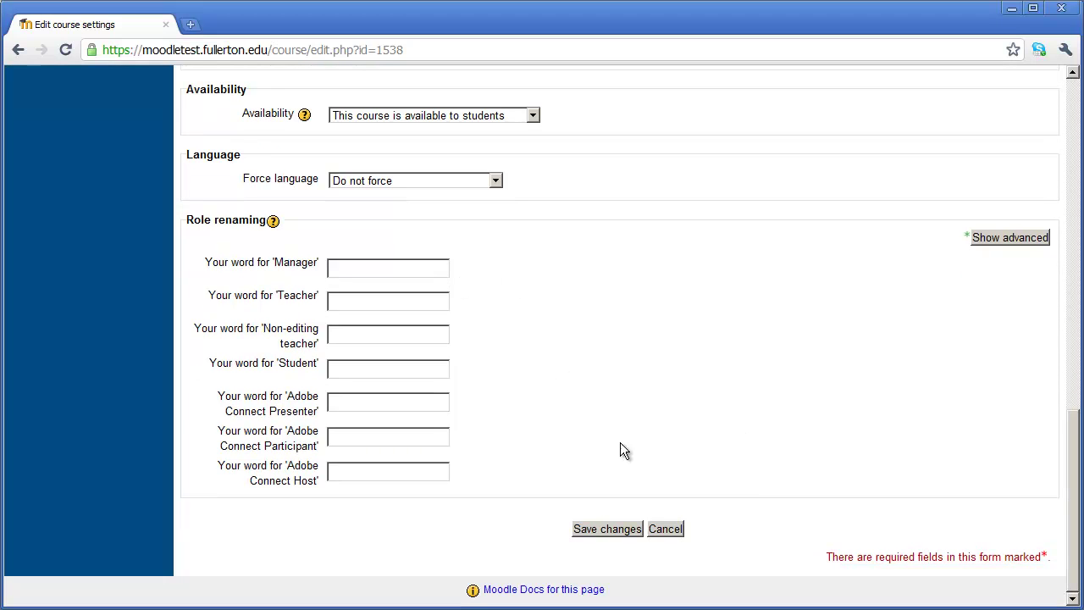
left_click(606, 529)
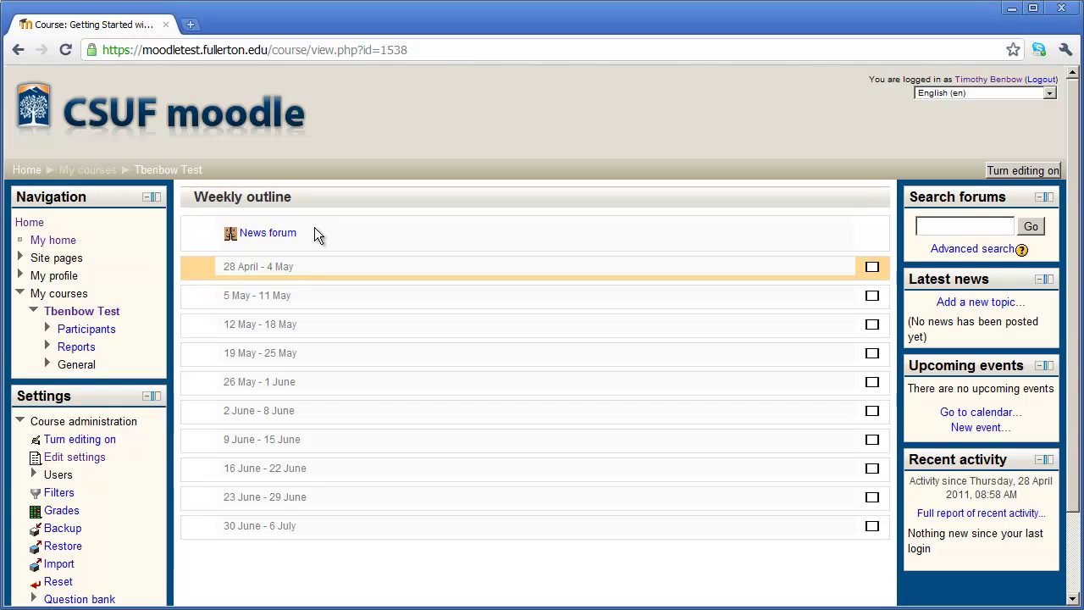
Change the course format to Topics format, save, and review the ten numbered topic sections.
left_click(91, 459)
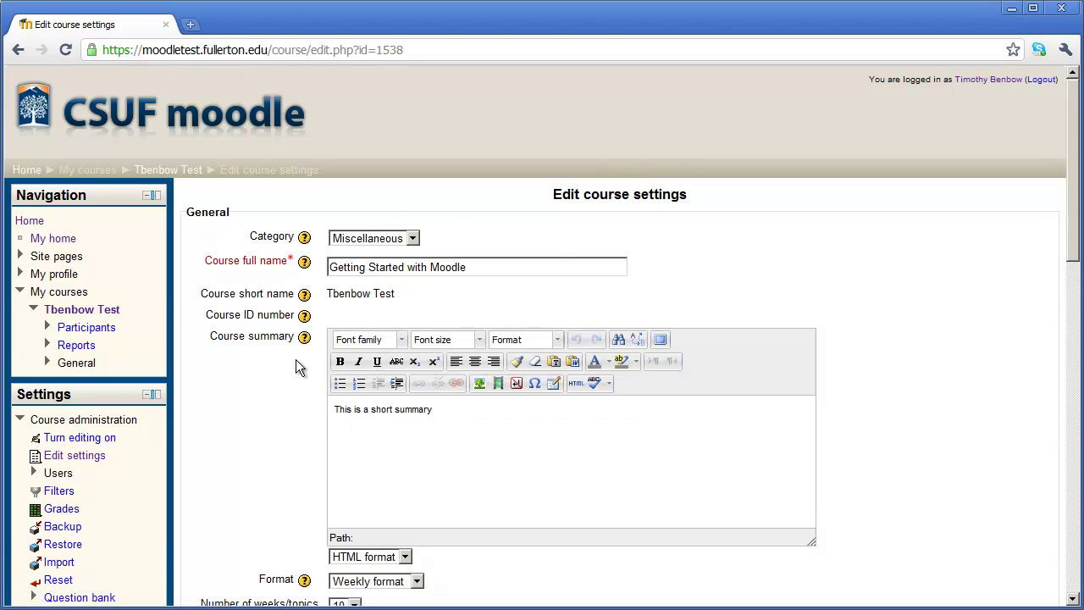
scroll(454, 401, "down", 3)
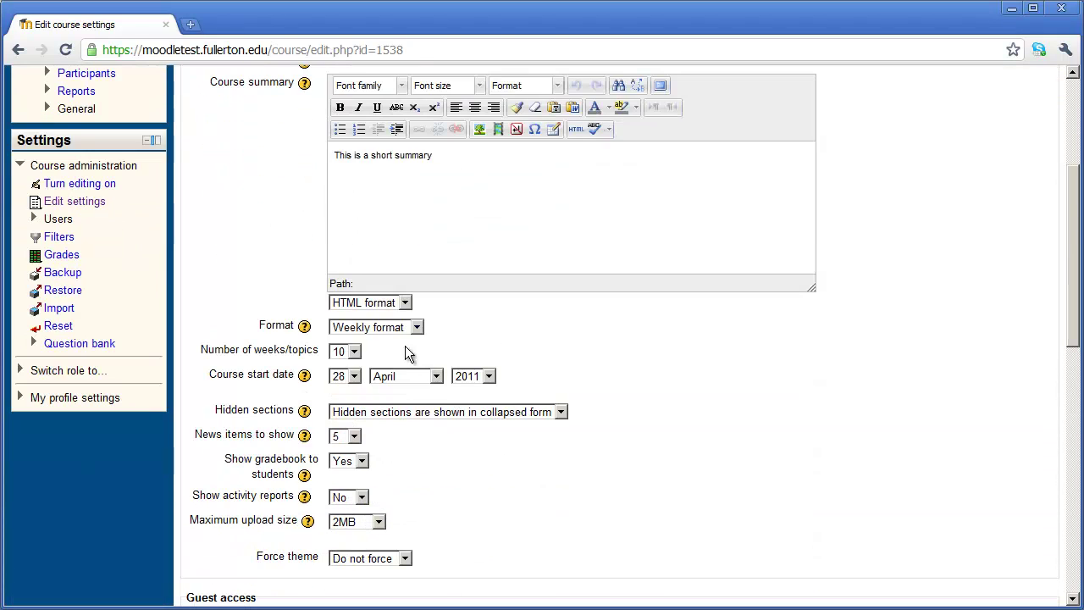
left_click(376, 333)
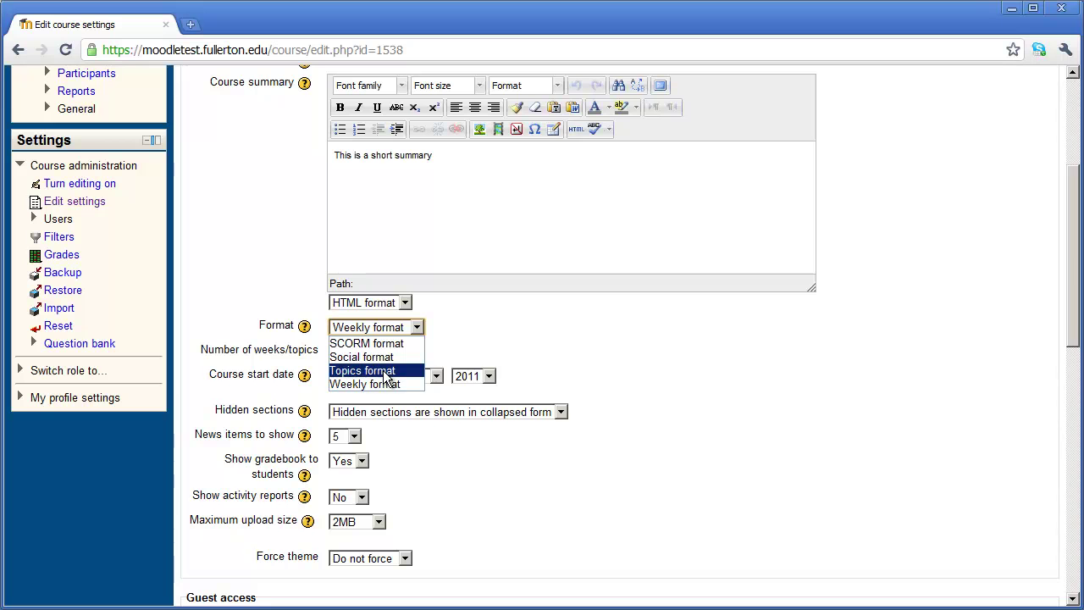
left_click(383, 371)
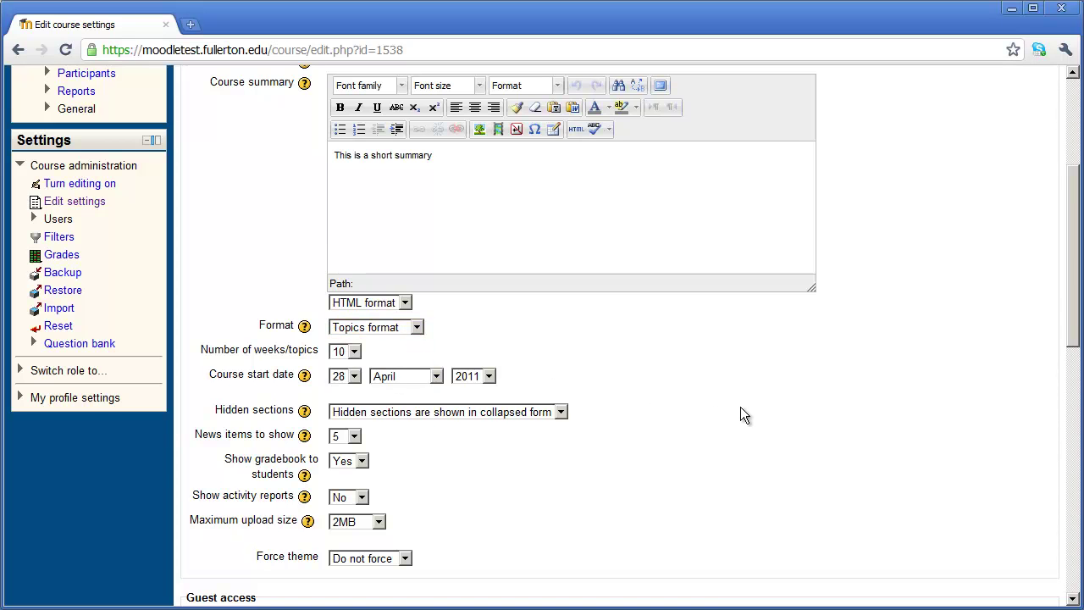
scroll(740, 407, "down", 9)
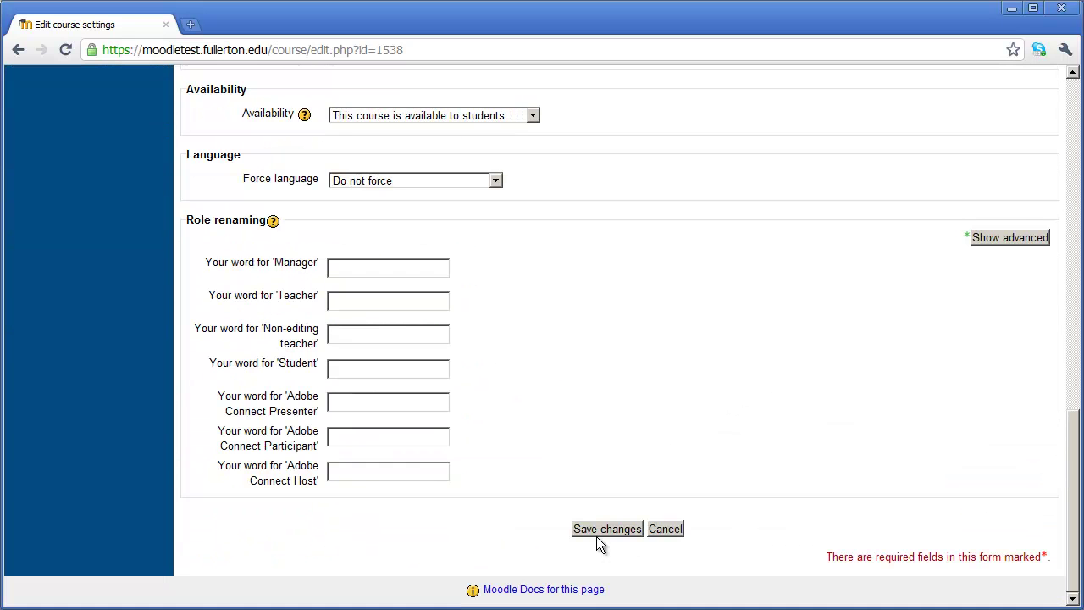
left_click(603, 530)
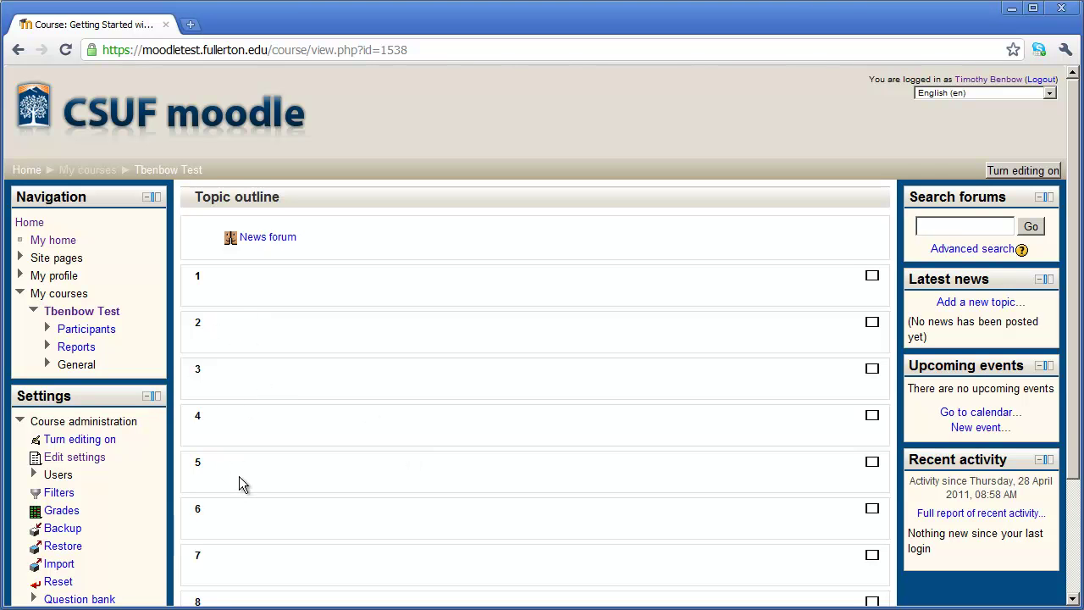
scroll(244, 466, "down", 3)
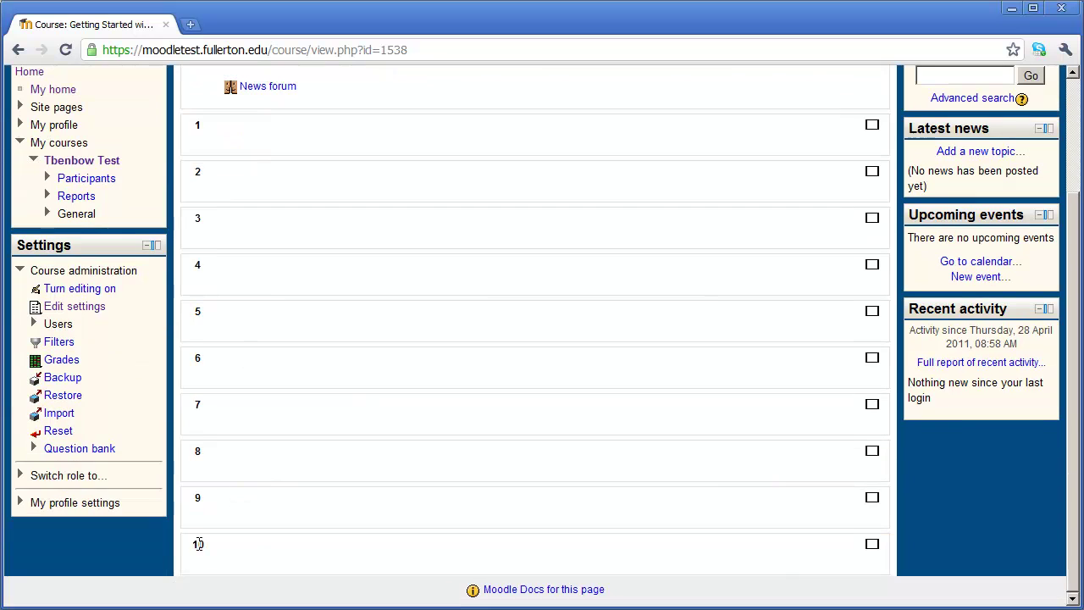
scroll(336, 398, "up", 3)
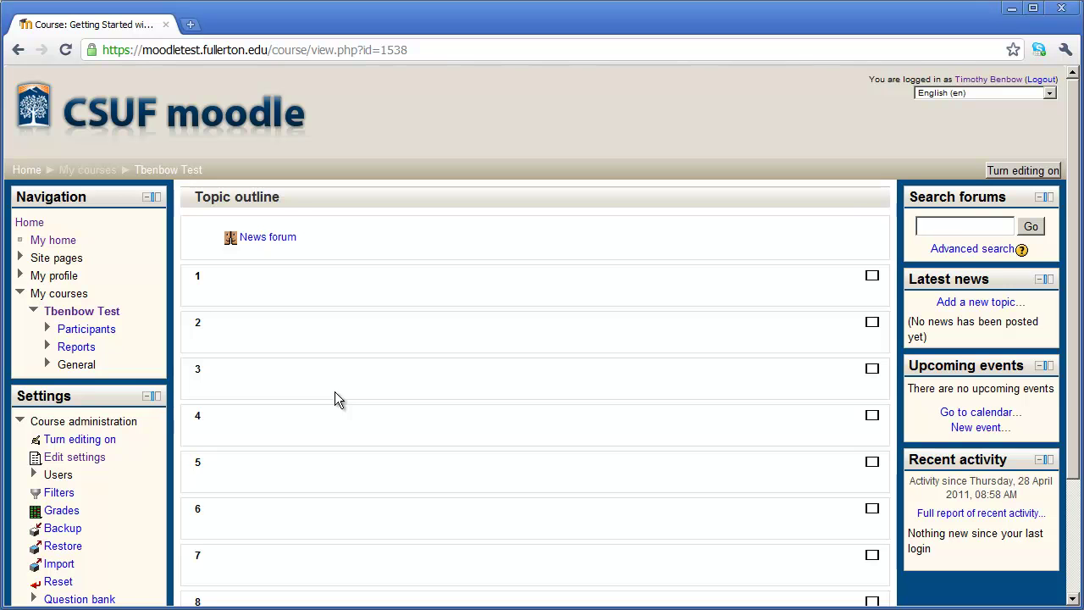
Set Number of weeks/topics to 13 in the course settings, keeping Topics format.
left_click(67, 460)
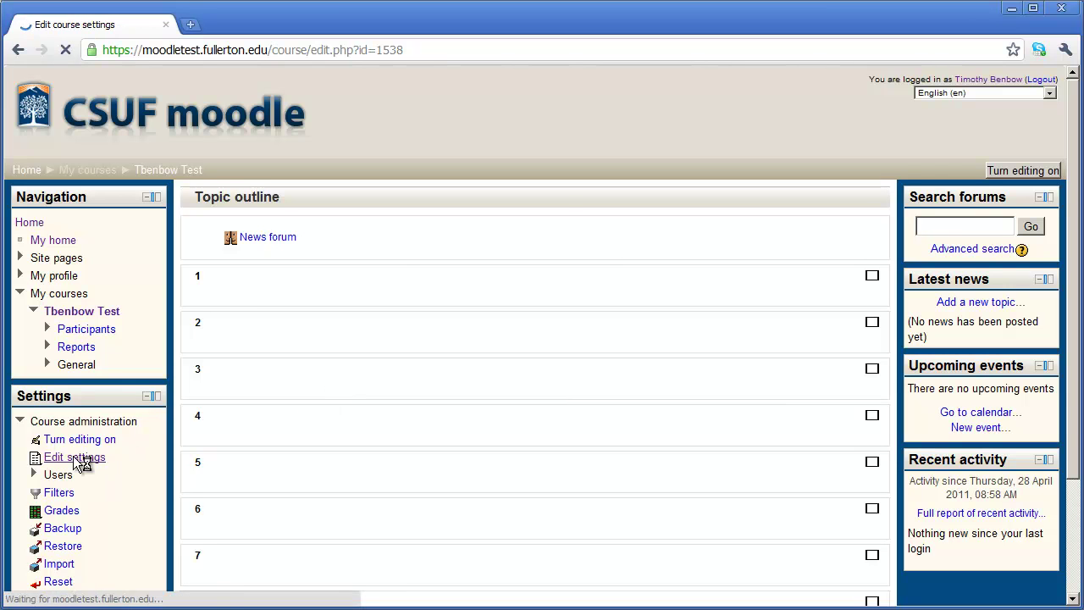
scroll(574, 375, "down", 3)
scroll(572, 369, "down", 1)
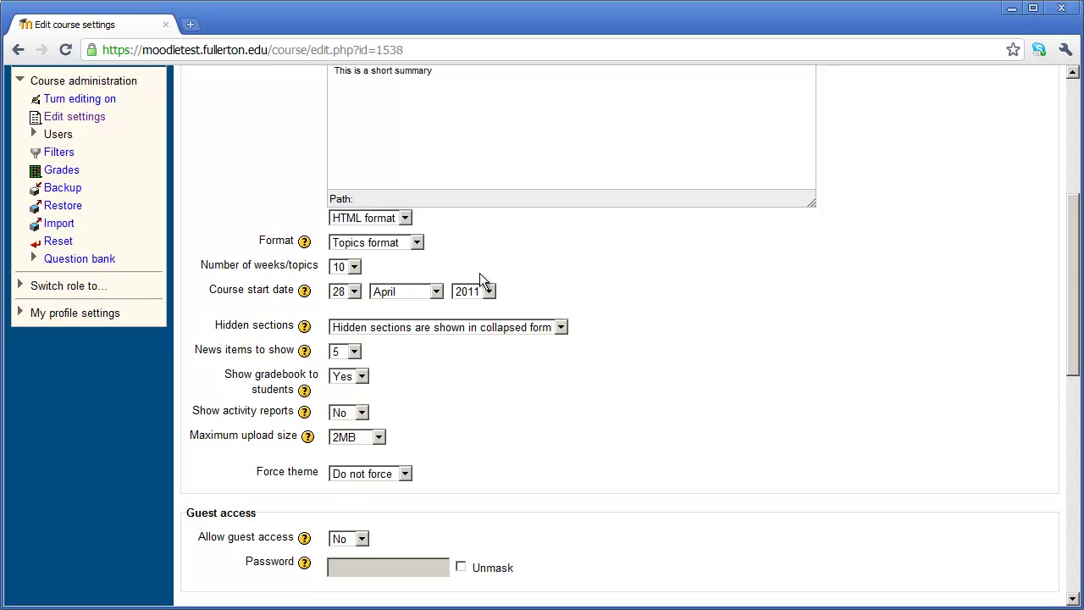
left_click(343, 267)
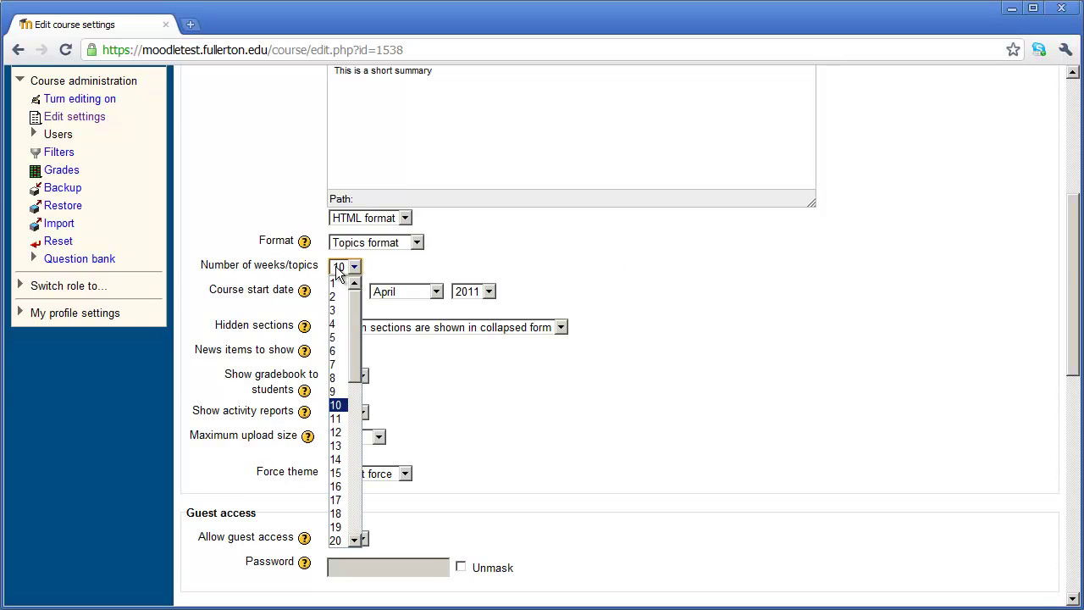
left_click(339, 449)
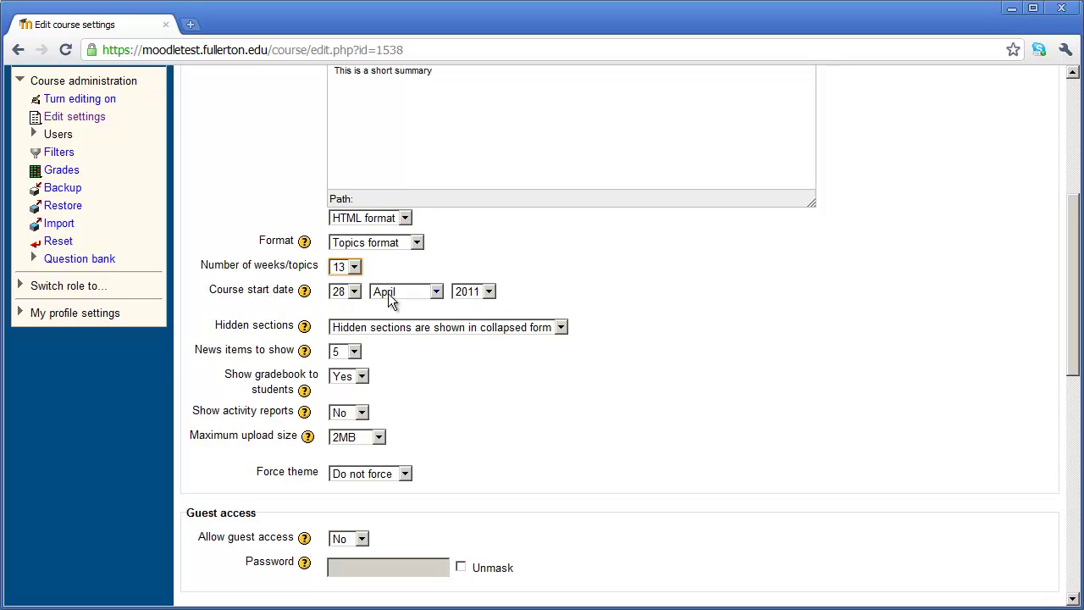
left_click(372, 244)
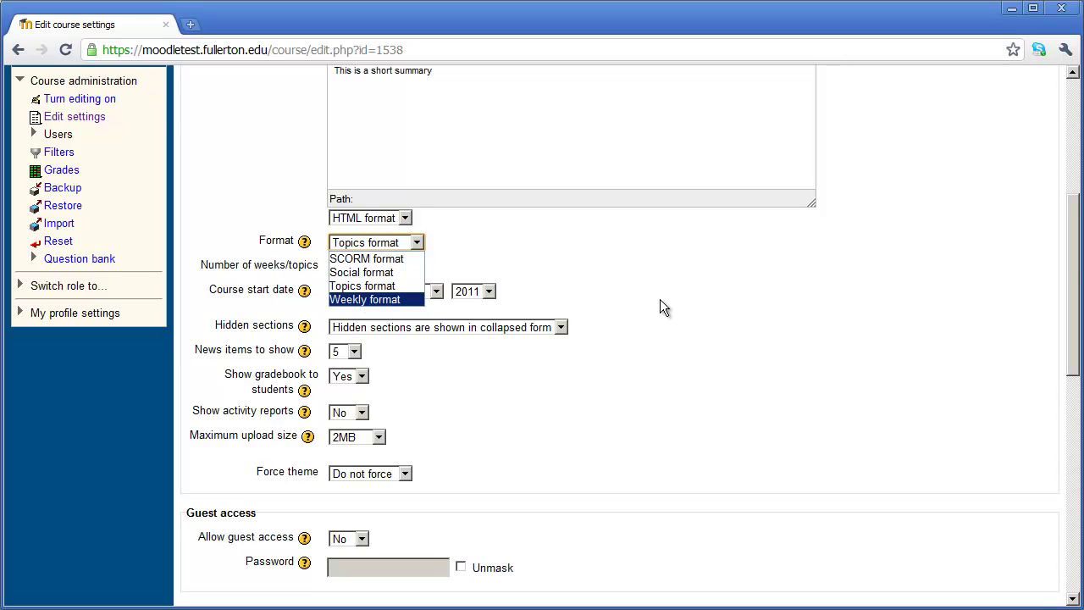
left_click(592, 304)
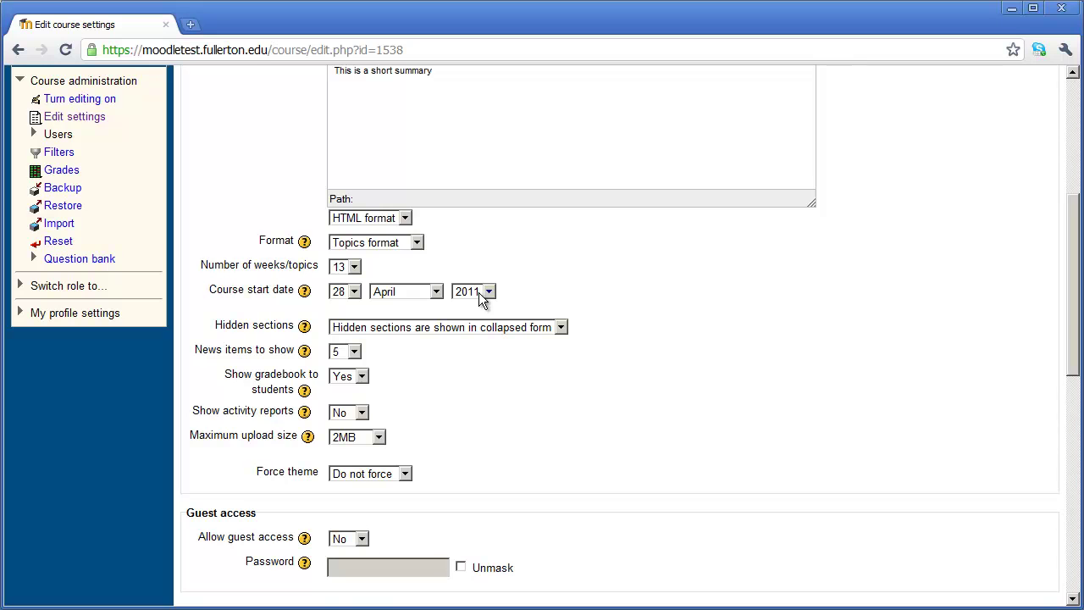
scroll(676, 375, "down", 2)
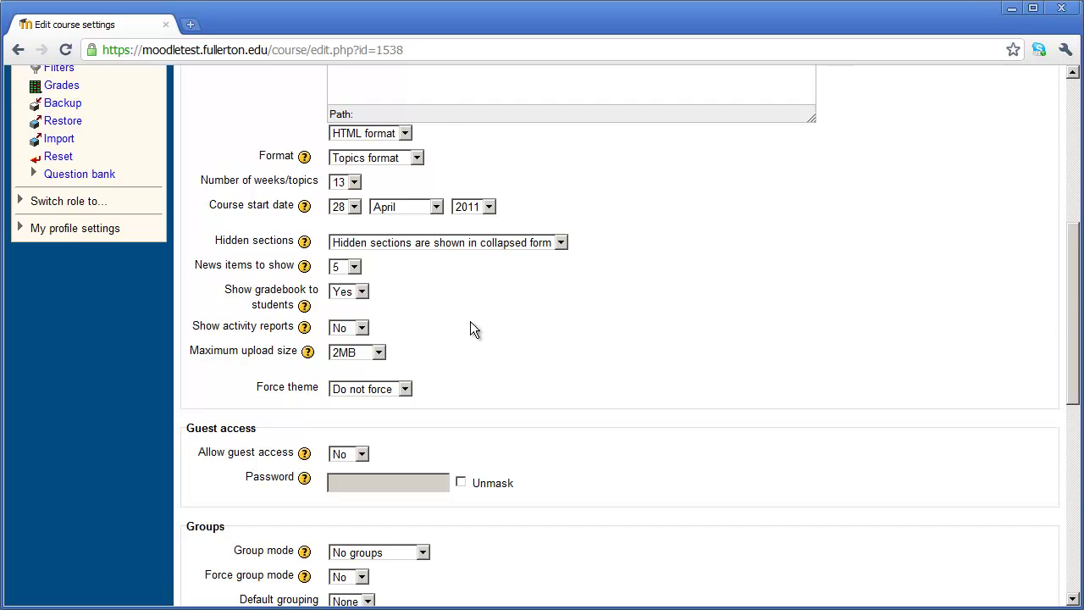
scroll(520, 336, "down", 1)
scroll(520, 335, "down", 1)
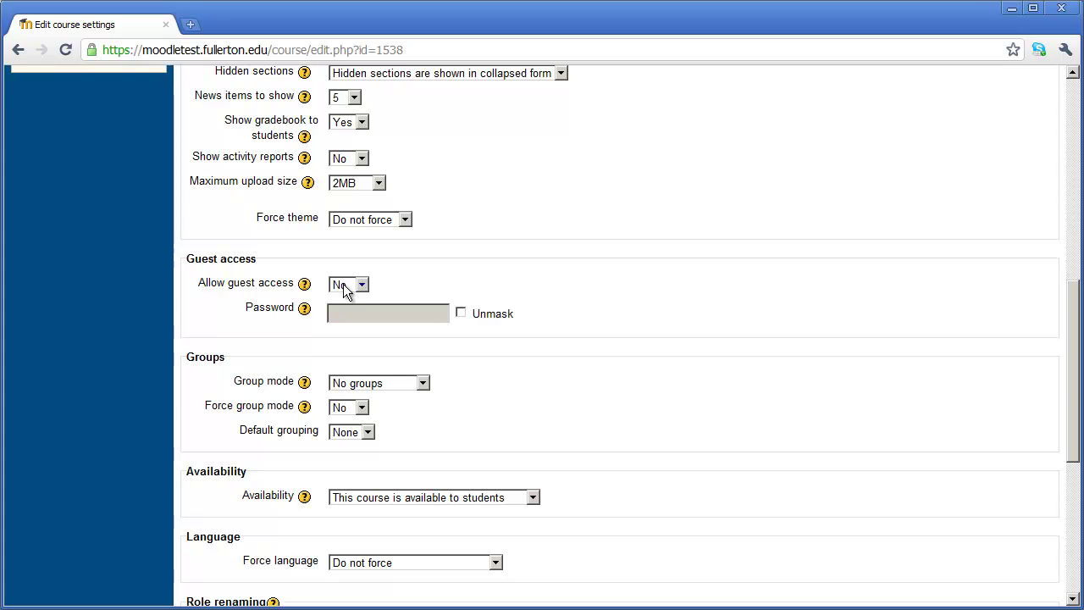
scroll(616, 384, "down", 5)
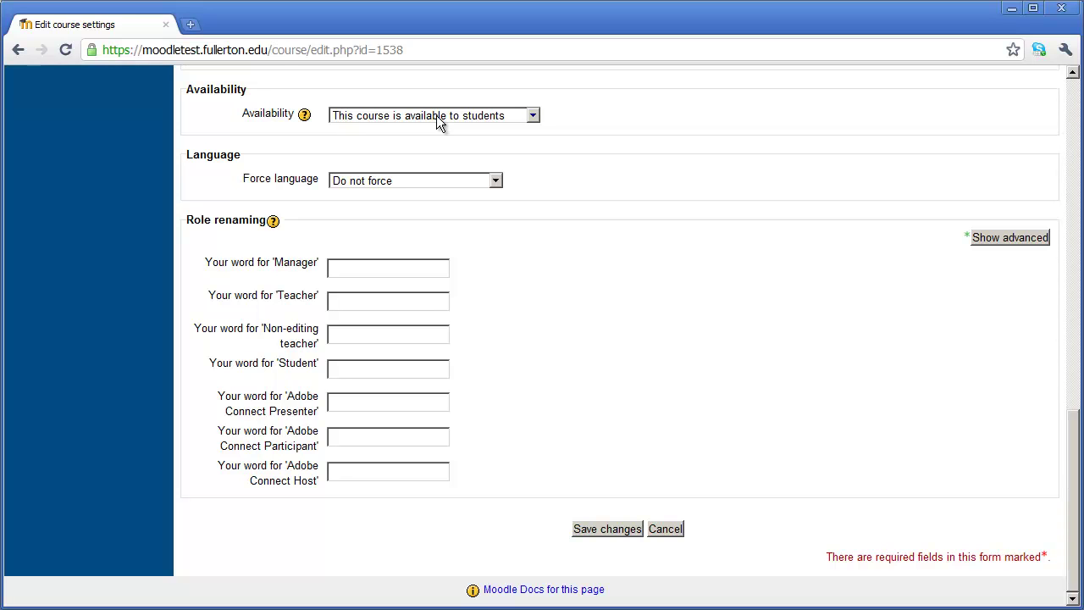
left_click(464, 119)
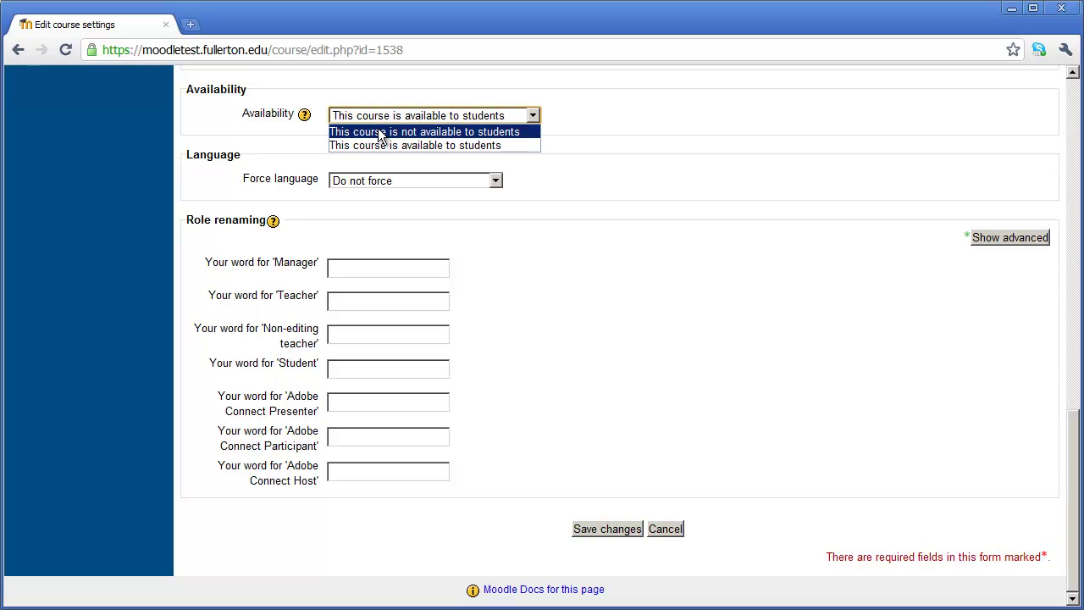
left_click(621, 131)
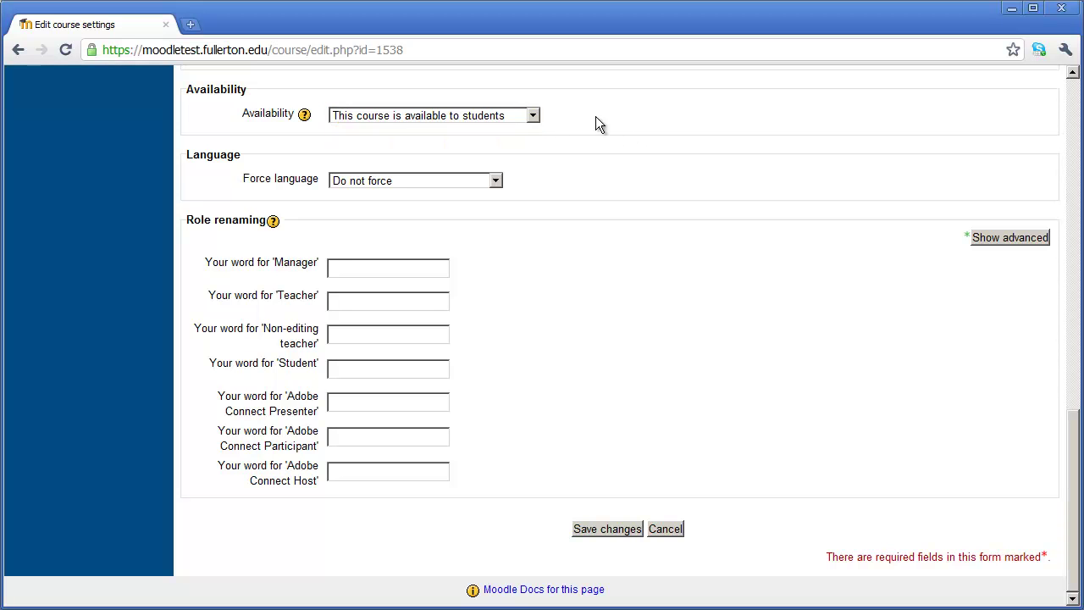
scroll(581, 414, "up", 6)
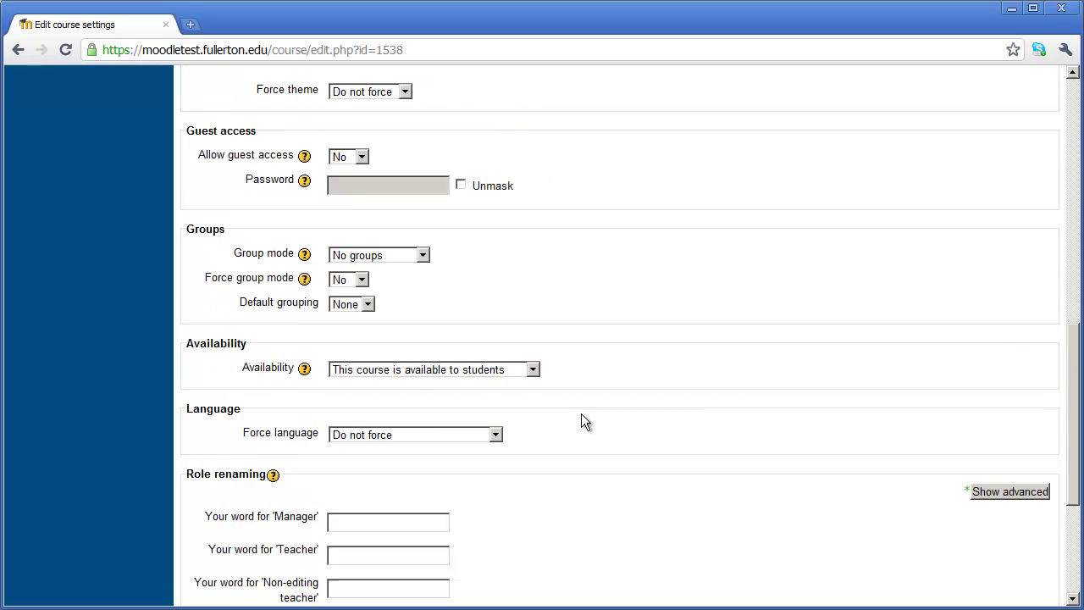
scroll(581, 421, "up", 2)
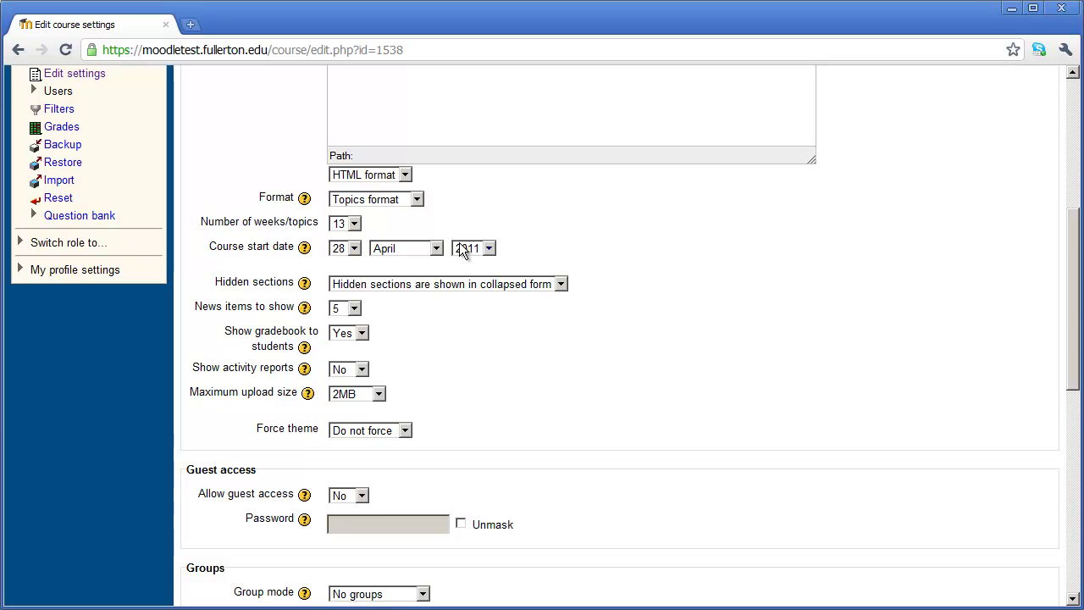
scroll(646, 347, "down", 5)
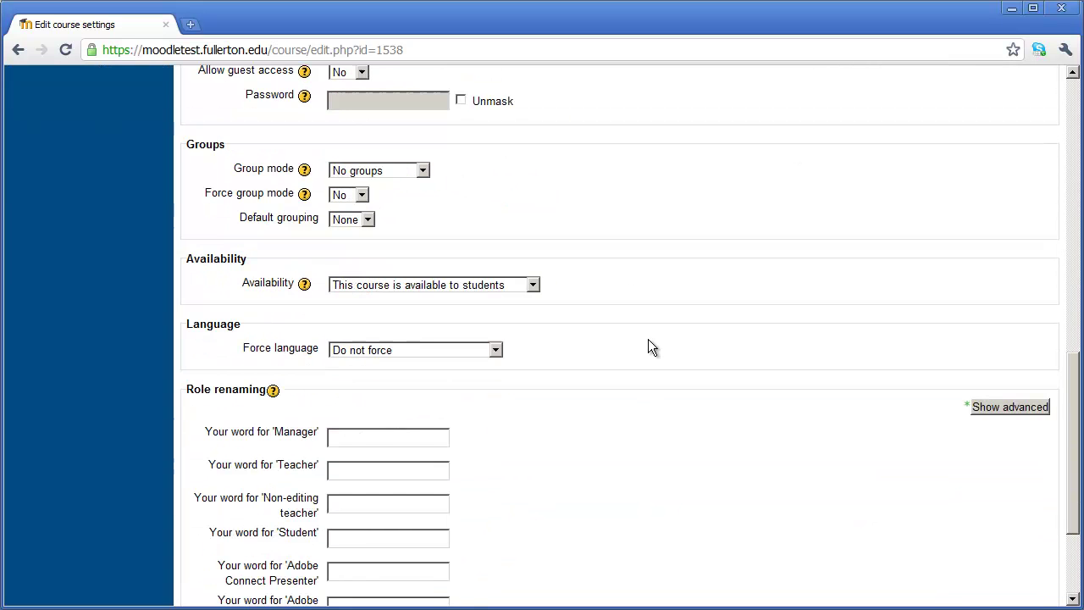
scroll(559, 326, "down", 2)
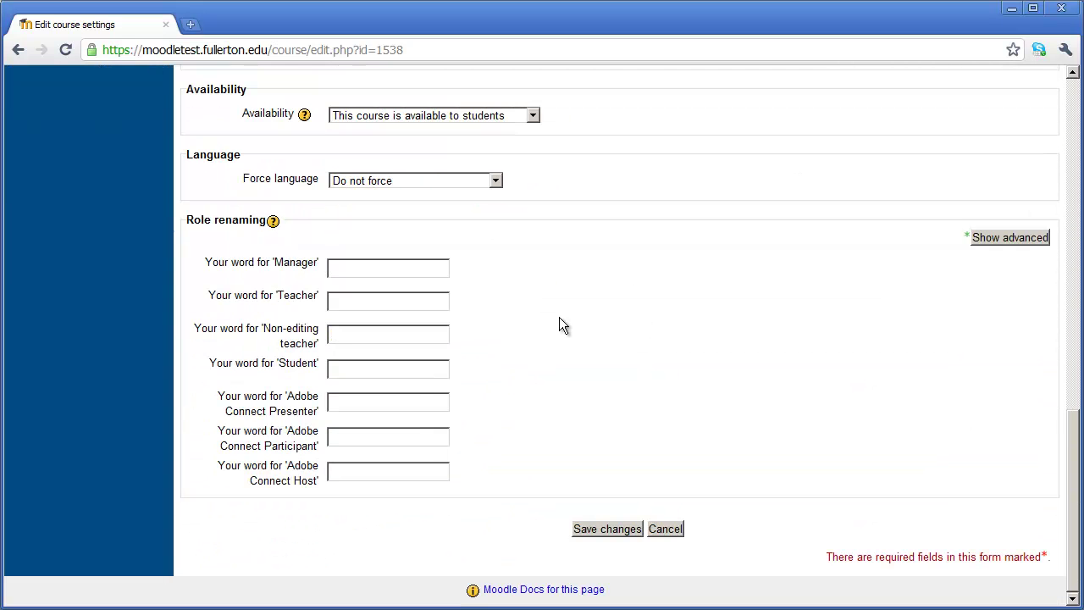
Save the settings and confirm the outline lists topic sections 1 through 13.
left_click(606, 527)
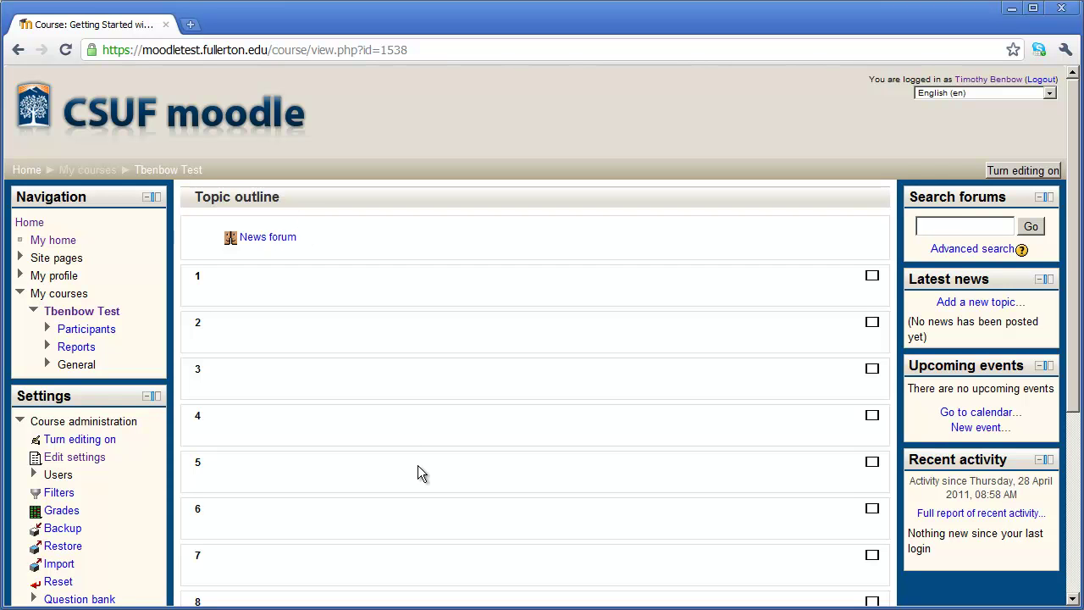
scroll(417, 465, "down", 4)
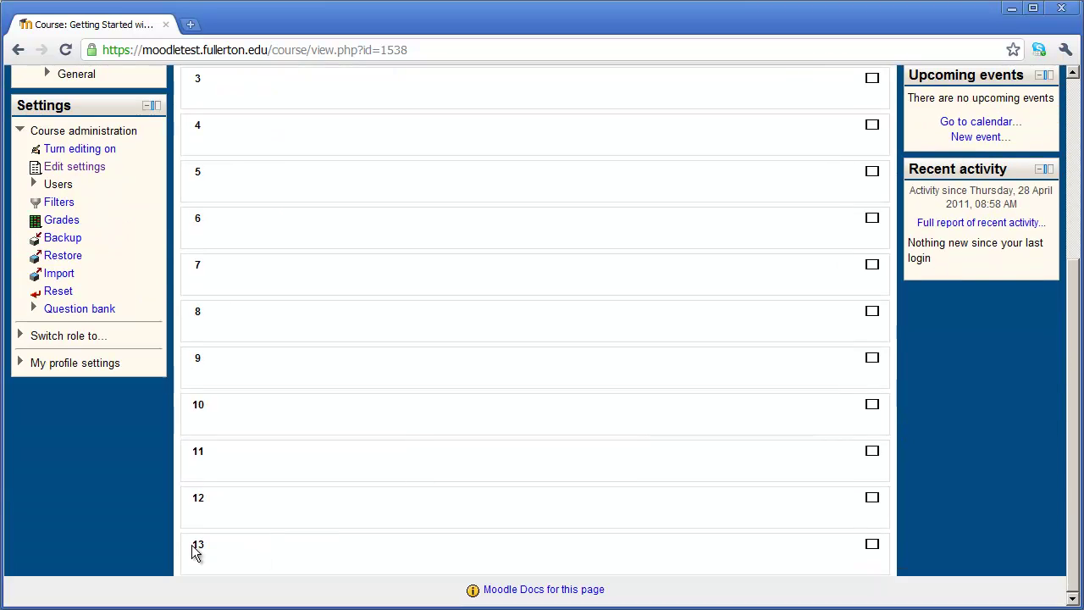
scroll(266, 553, "up", 4)
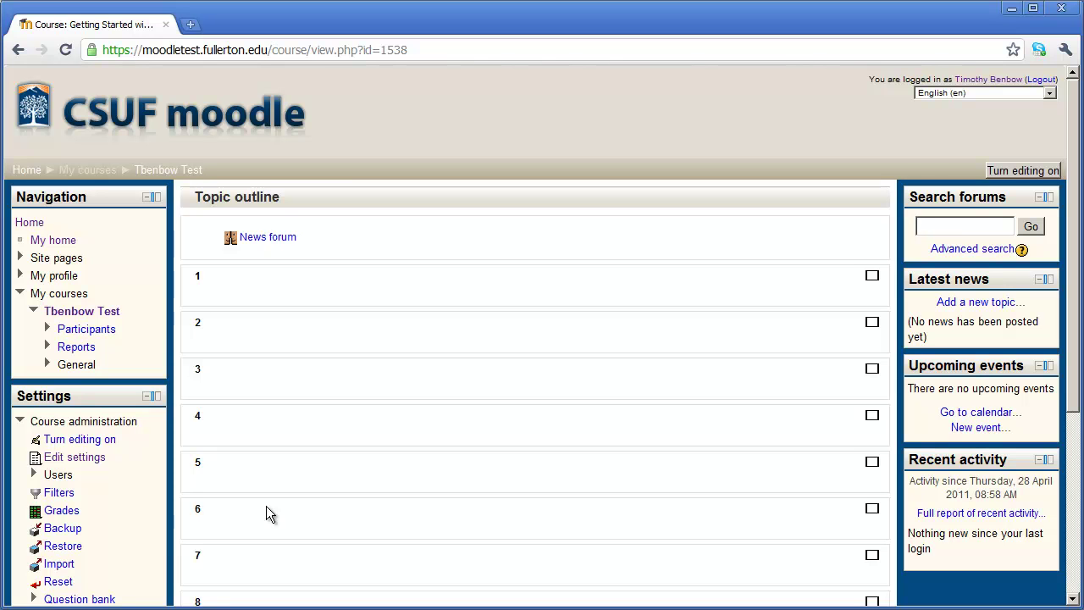
Switch the course to Weekly format and set the course start date to 17 May 2011.
left_click(93, 459)
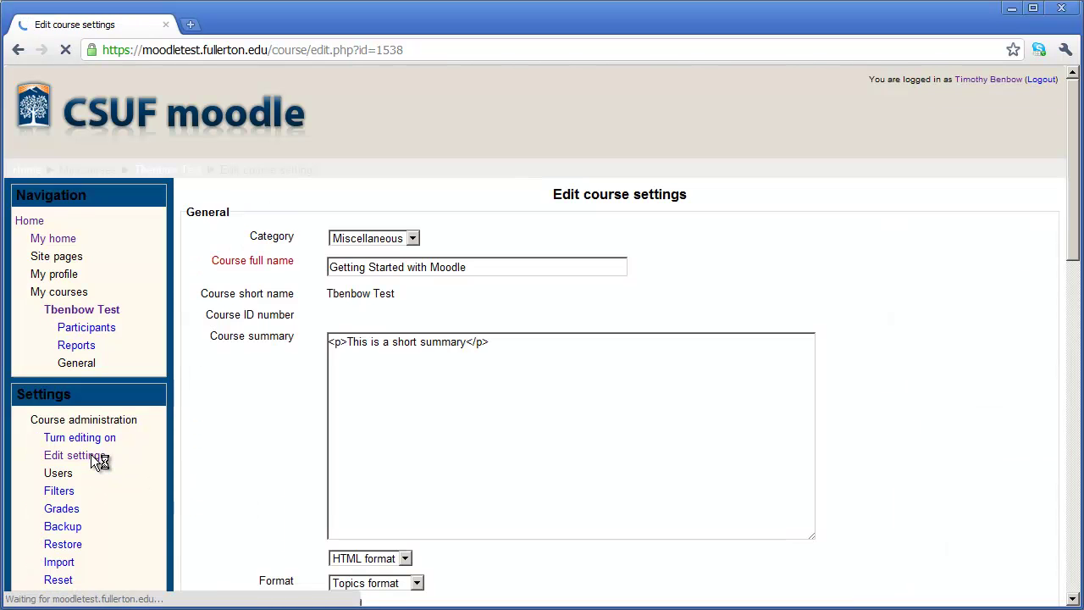
scroll(616, 472, "down", 3)
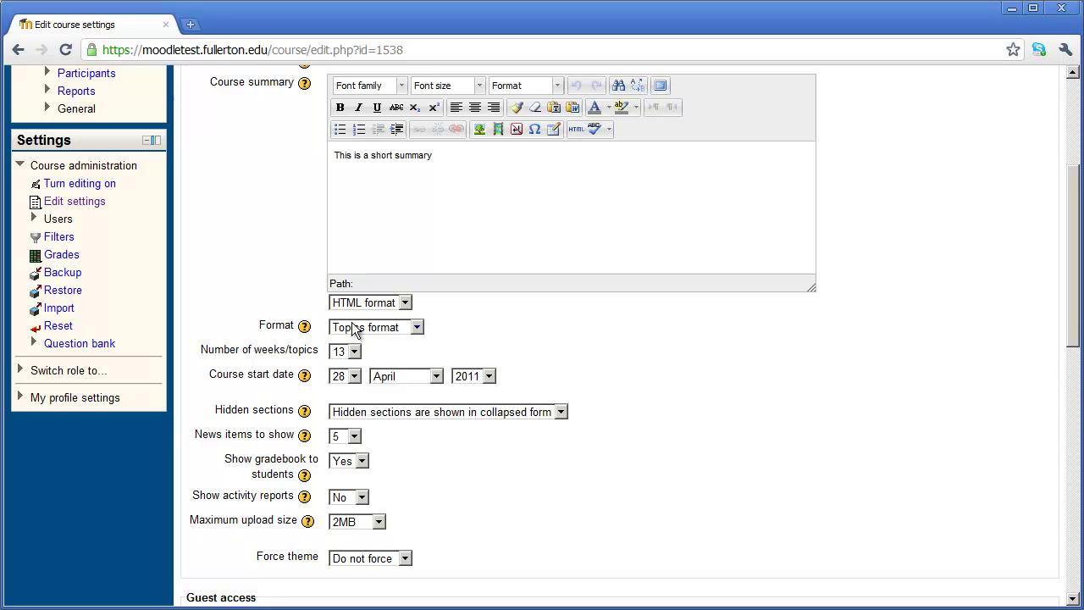
left_click(385, 327)
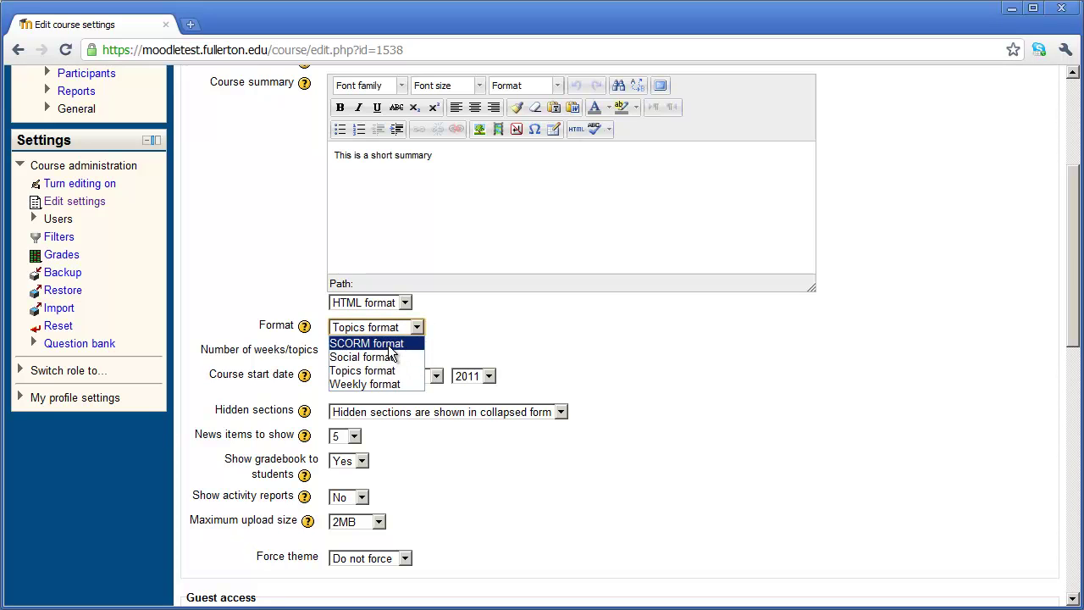
left_click(385, 383)
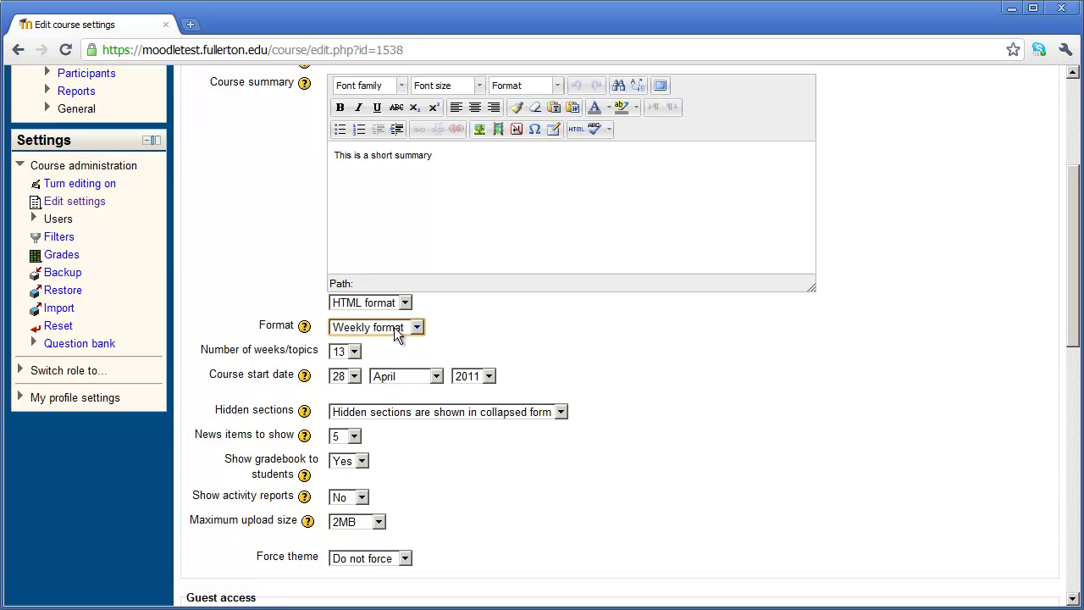
left_click(354, 377)
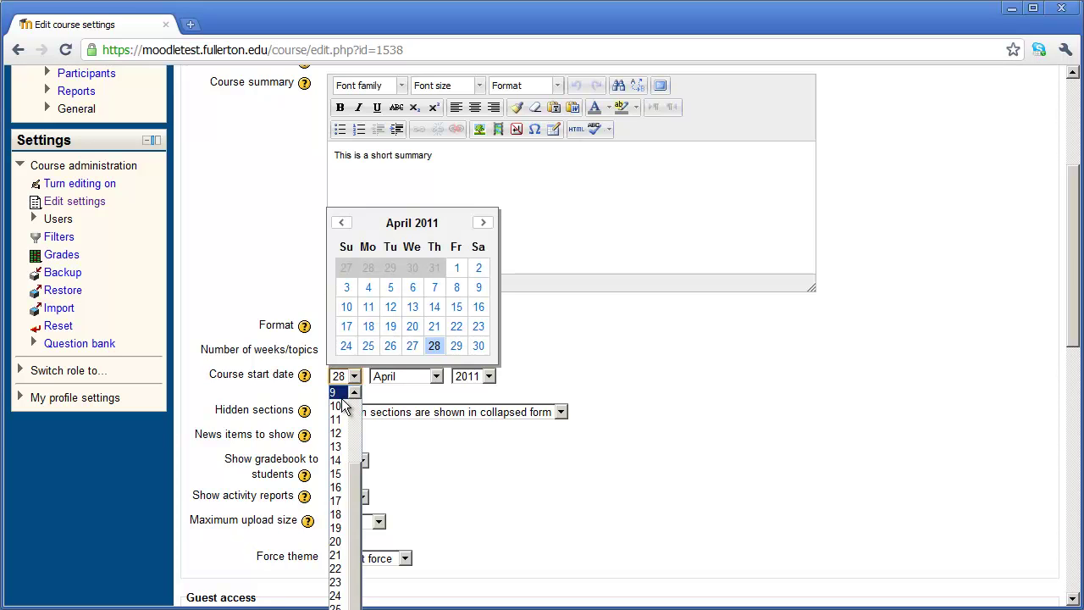
left_click(339, 501)
left_click(409, 373)
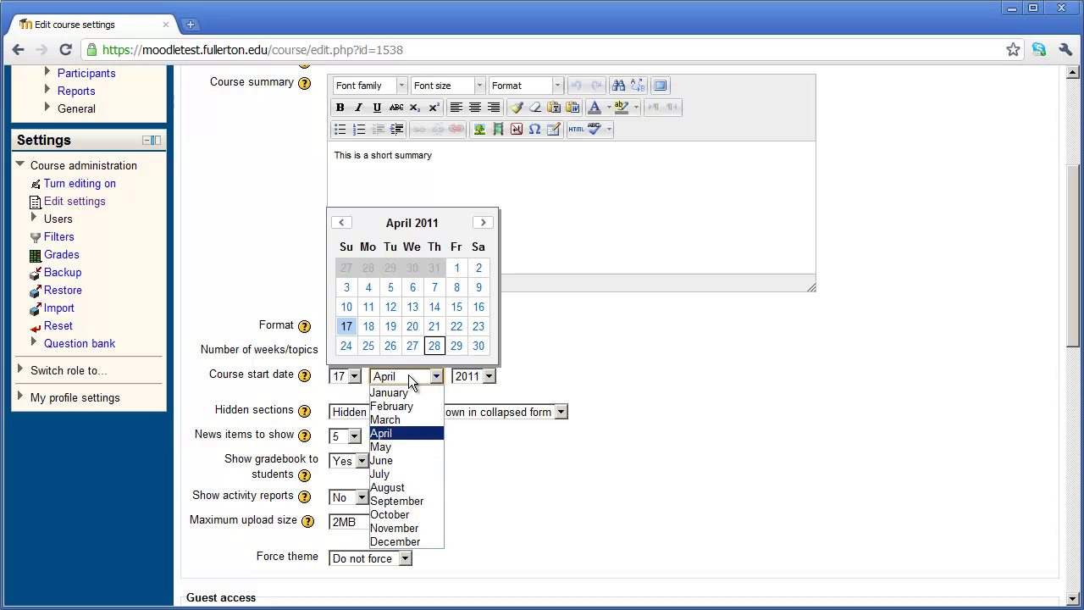
left_click(406, 446)
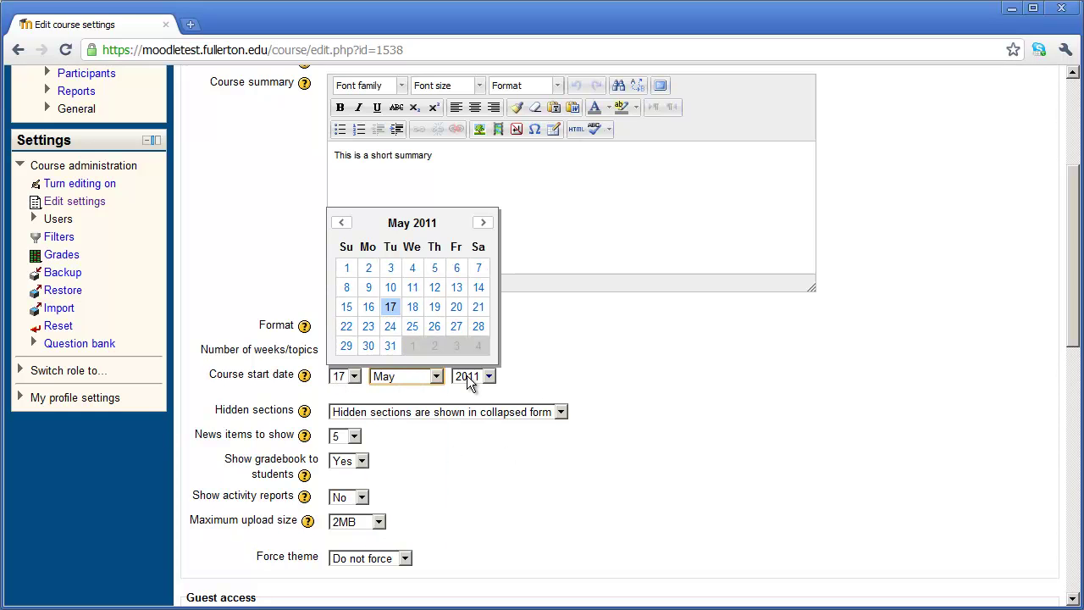
left_click(658, 380)
scroll(718, 505, "down", 5)
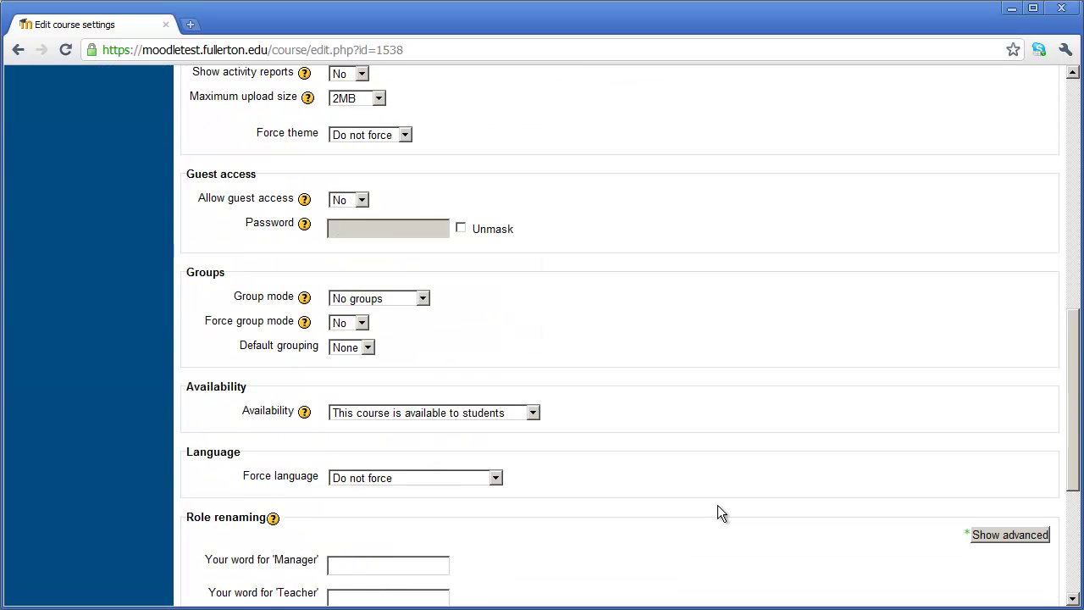
scroll(717, 504, "up", 6)
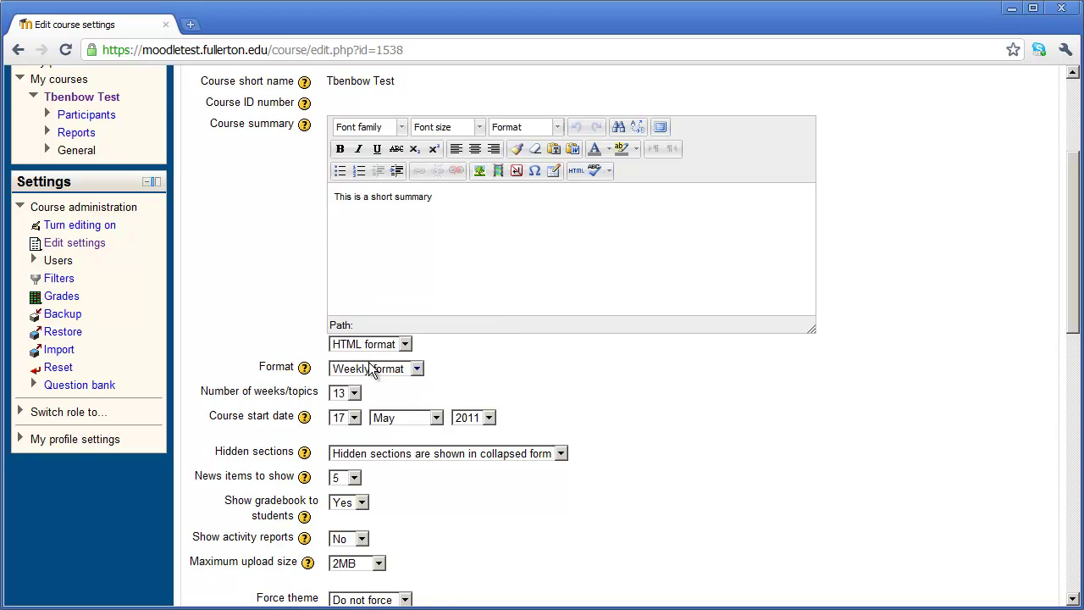
scroll(675, 487, "down", 10)
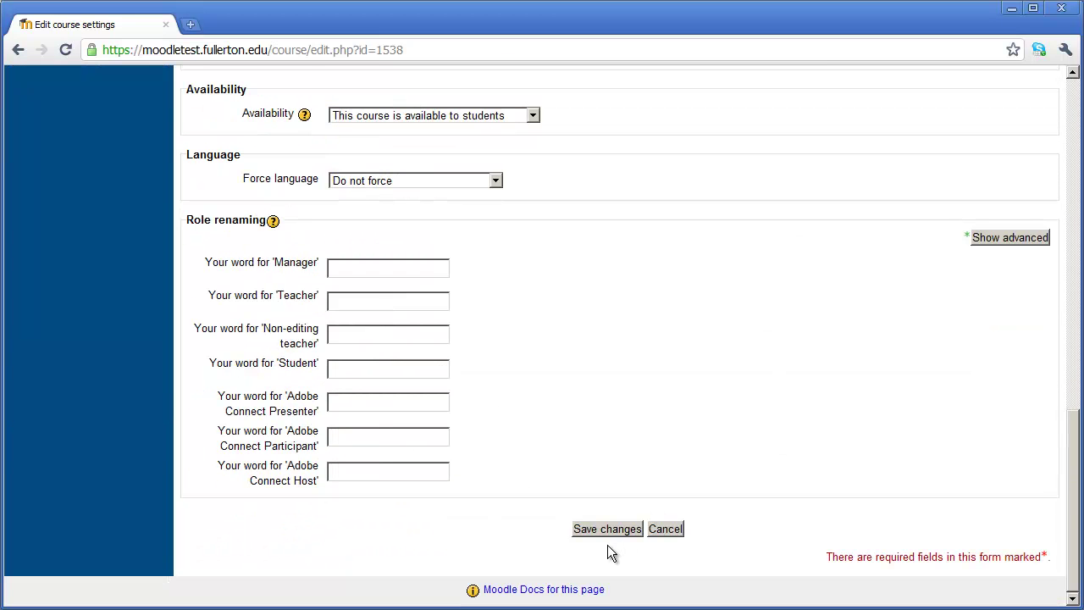
Save, check the weekly outline now starts 17 May – 23 May, and reopen the course settings.
left_click(597, 529)
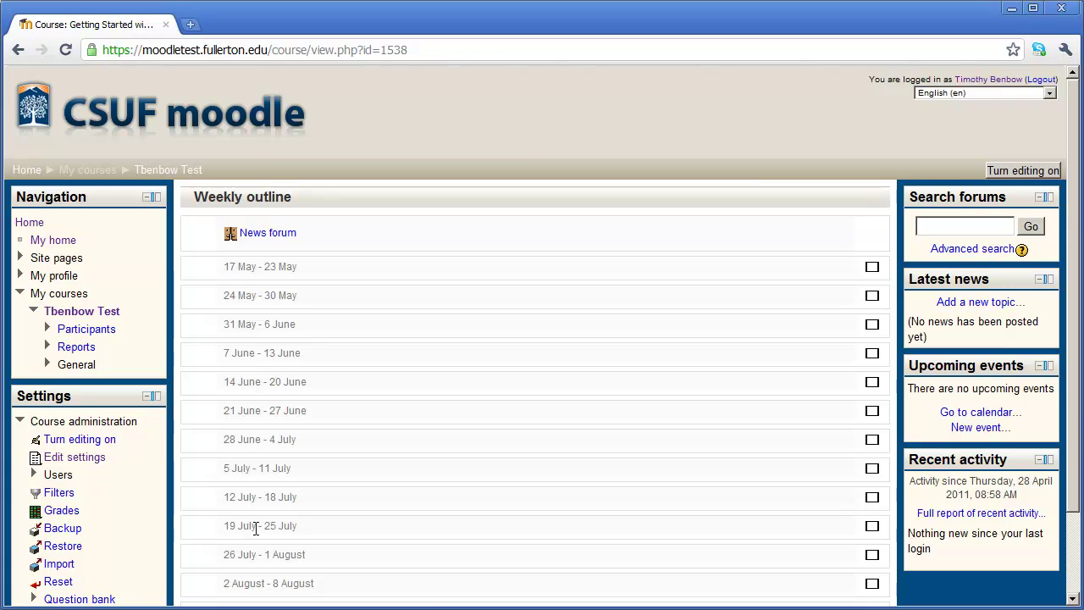
scroll(254, 530, "down", 3)
scroll(254, 529, "up", 3)
left_click(85, 459)
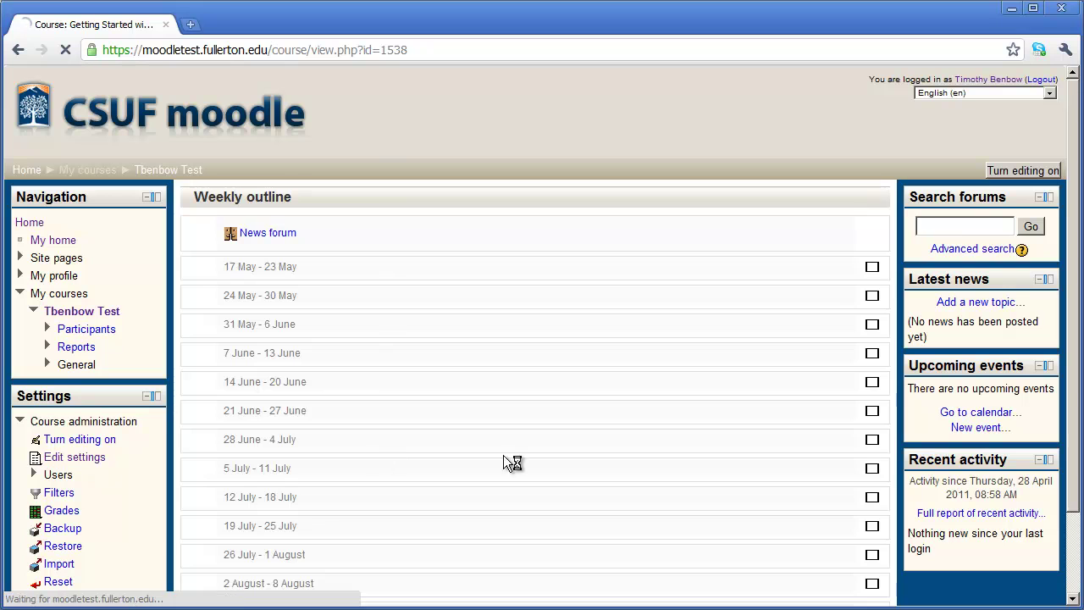